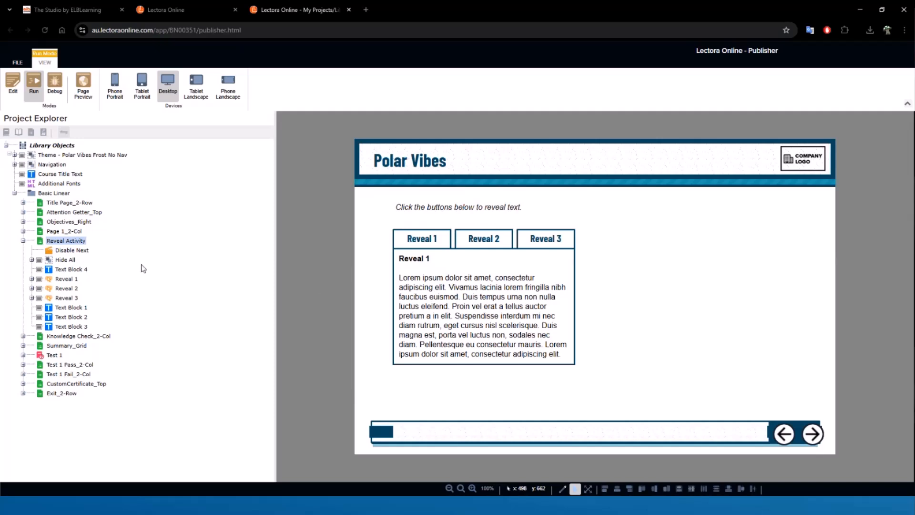
Return to edit mode and examine the settings of the Add variable action on the Reveal 1 button.
left_click(11, 95)
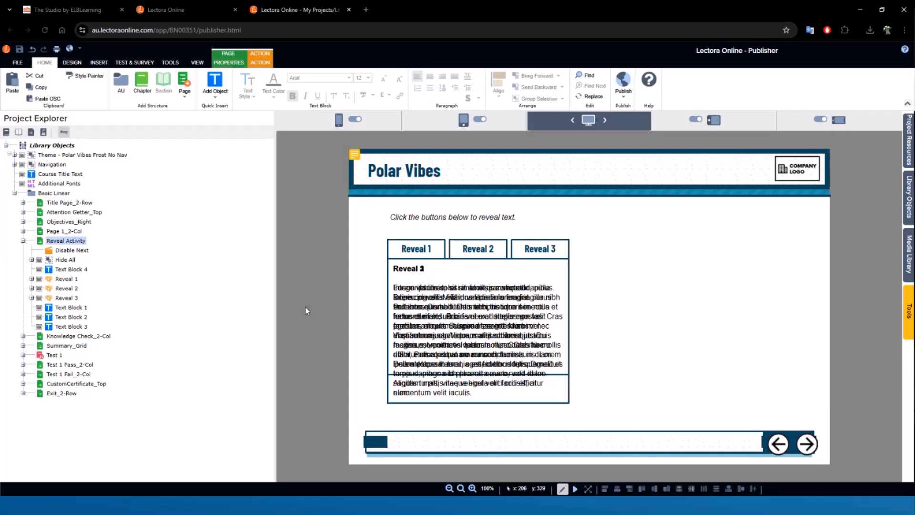
left_click(32, 279)
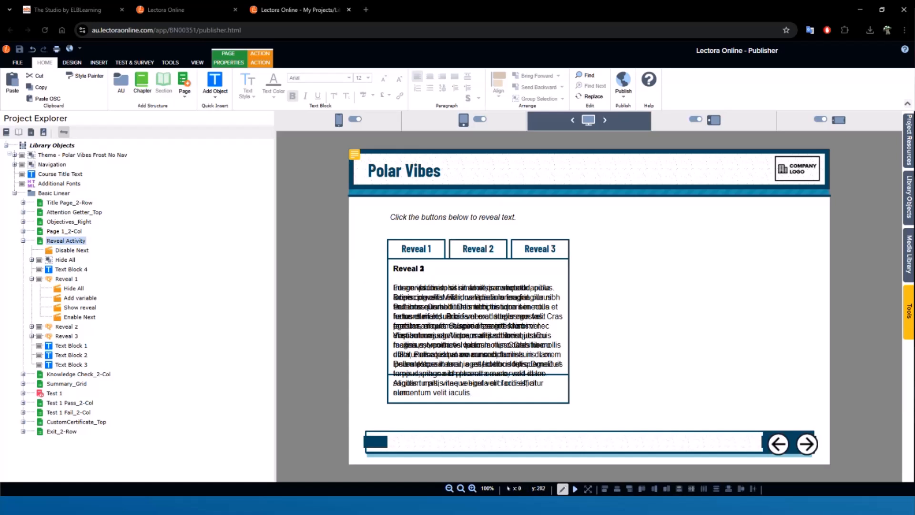
left_click(79, 299)
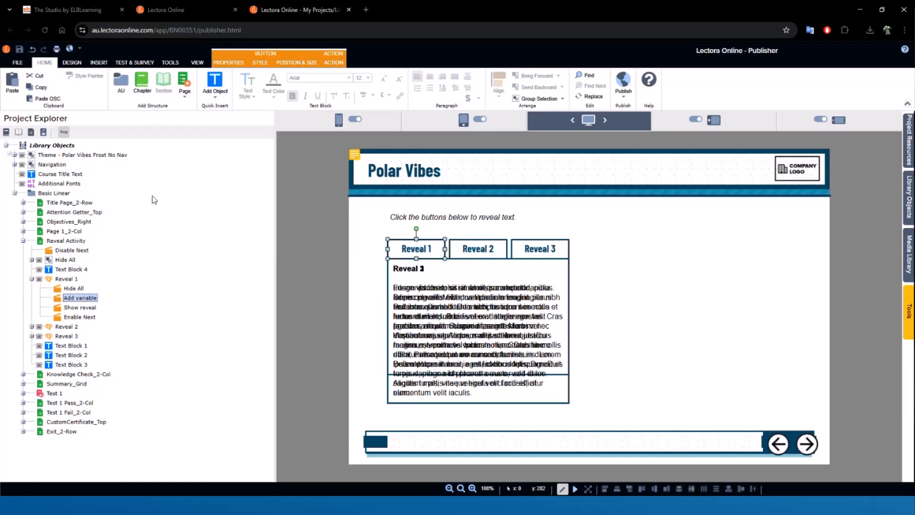
left_click(334, 62)
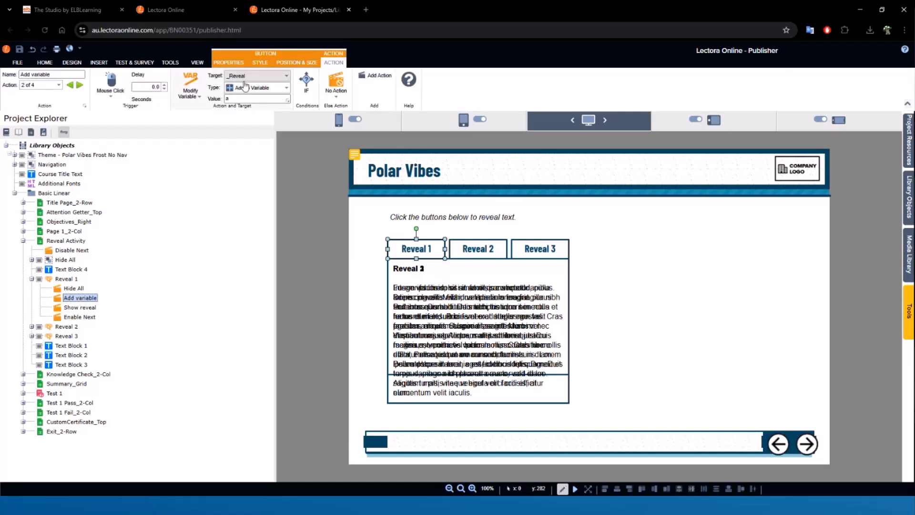
left_click(262, 99)
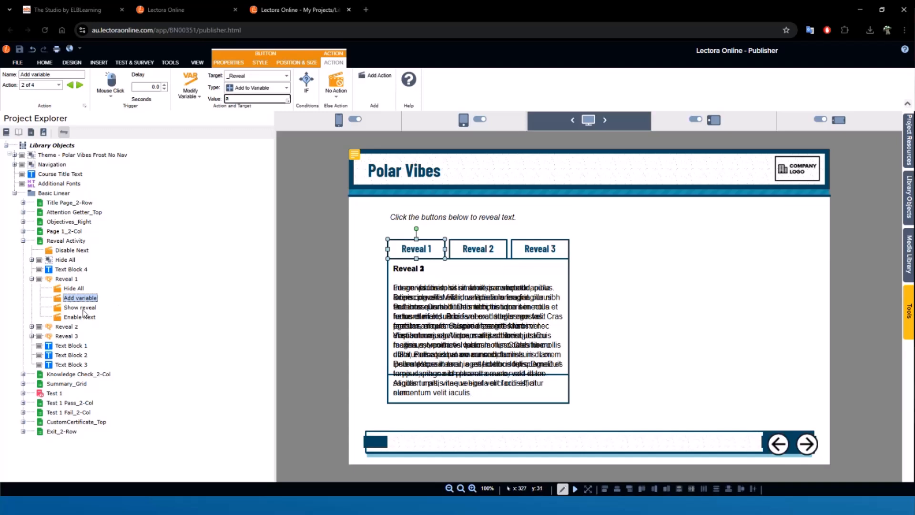
Examine Reveal 1's Show reveal and Enable Next actions, including the conditions set for Enable Next.
left_click(81, 308)
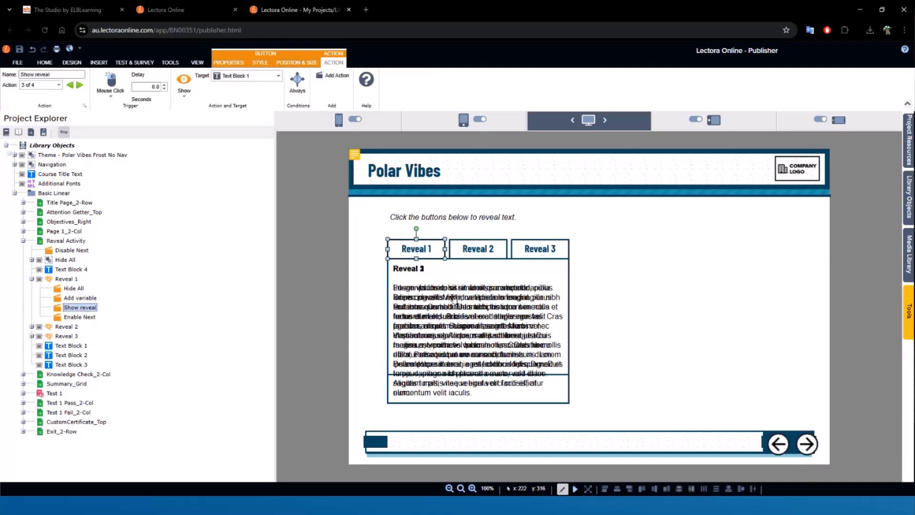
left_click(79, 317)
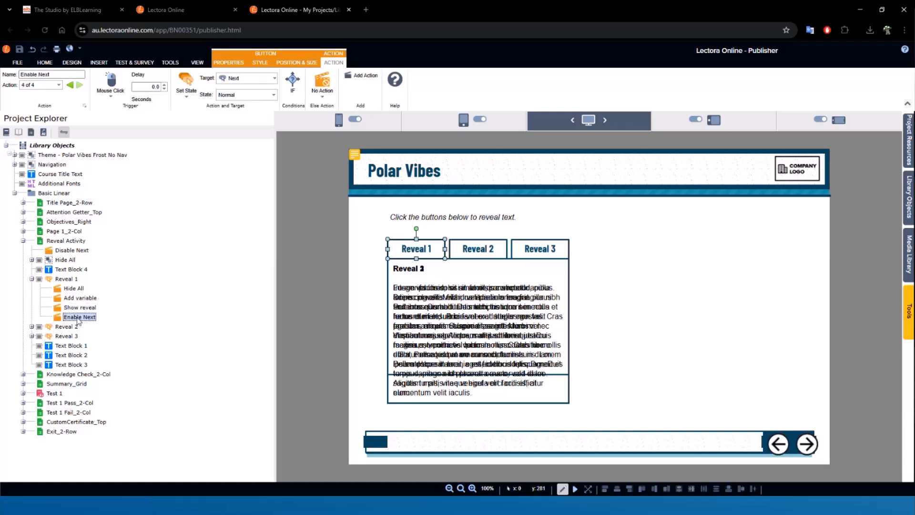
left_click(292, 90)
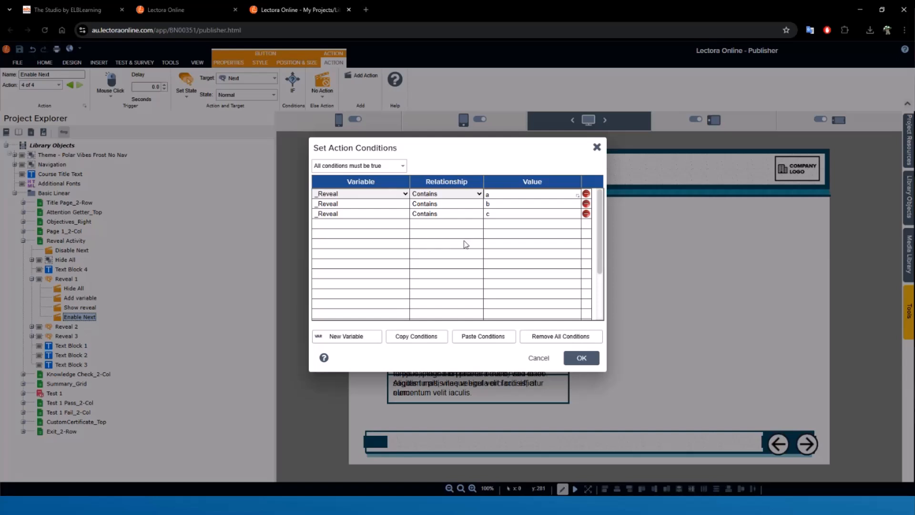
left_click(596, 147)
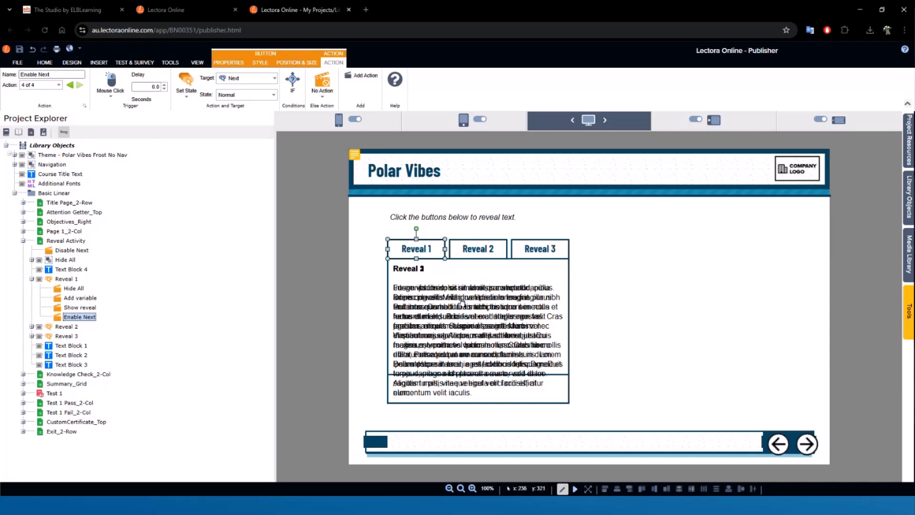
Review Reveal 1's Add variable, Show reveal and Enable Next actions again, and compare them with Reveal 2's action list.
left_click(76, 298)
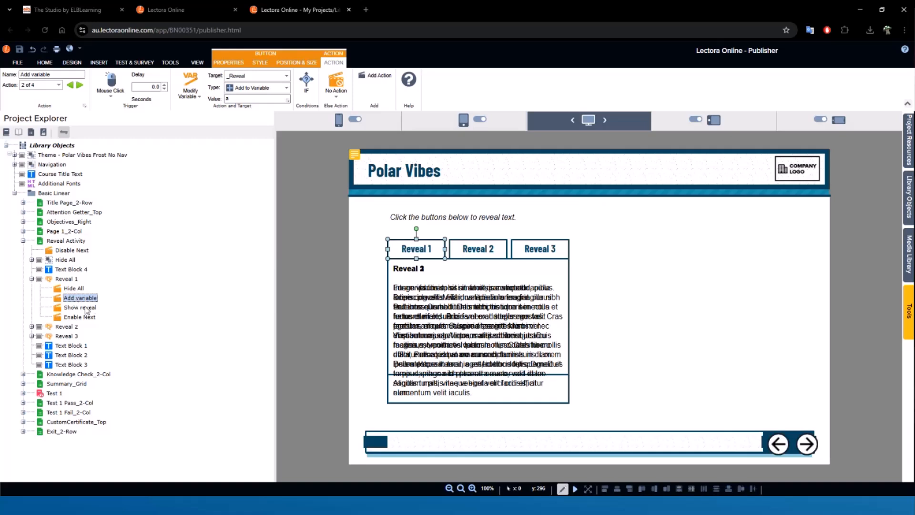
left_click(85, 308)
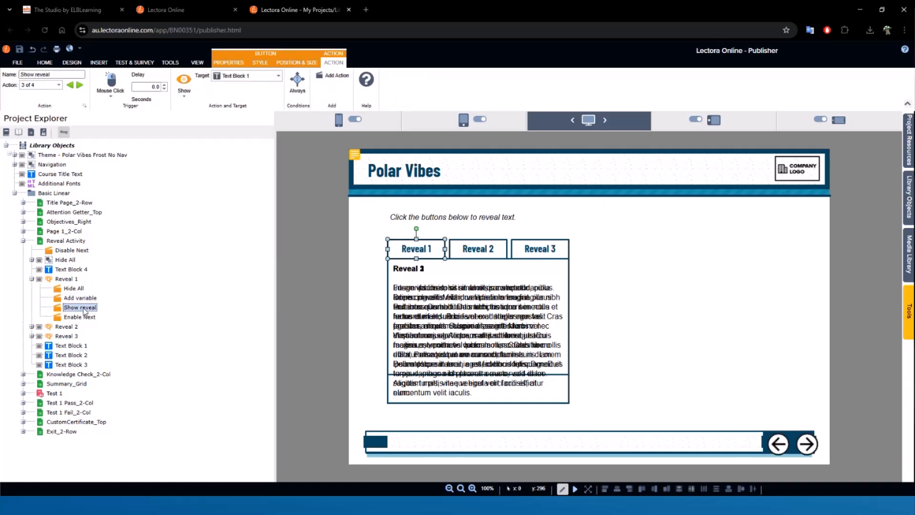
left_click(84, 317)
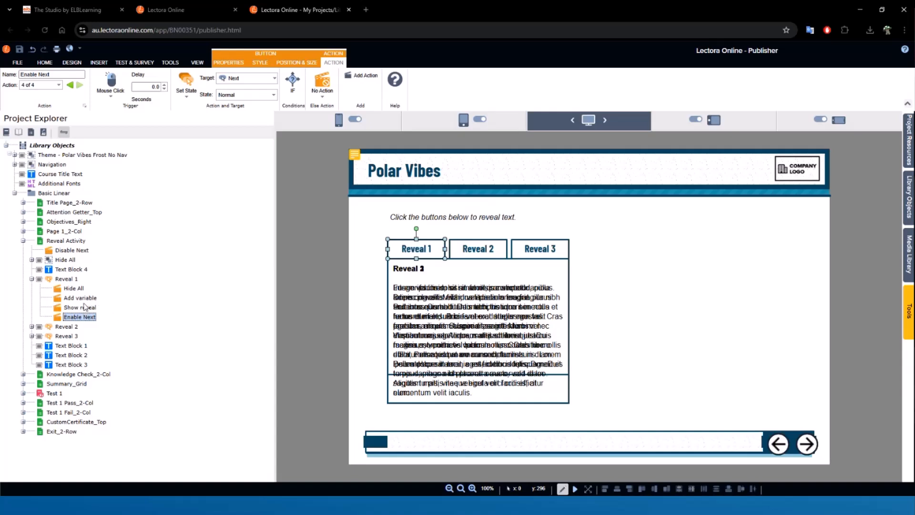
left_click(80, 299)
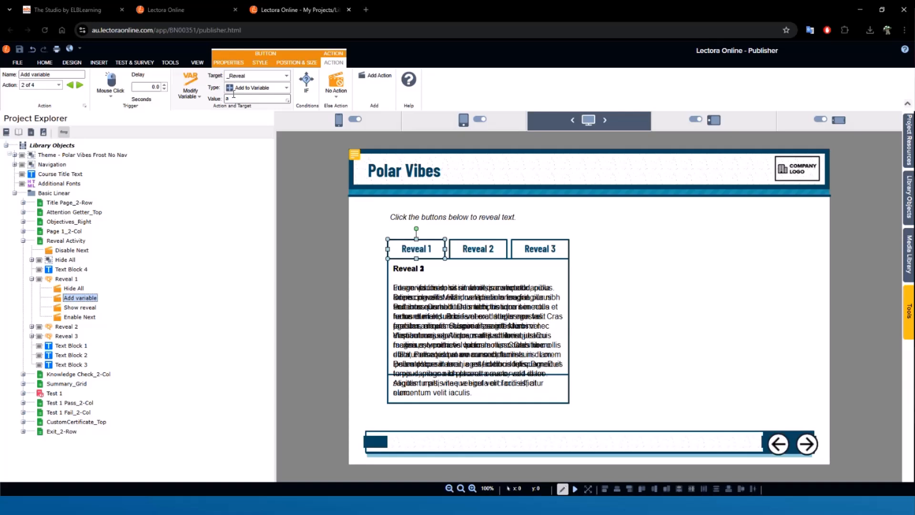
left_click(32, 279)
left_click(31, 288)
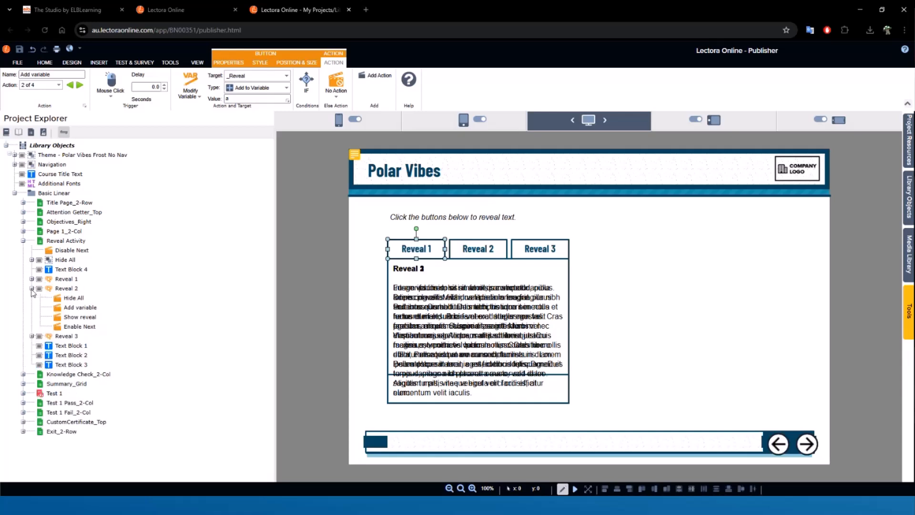
left_click(31, 288)
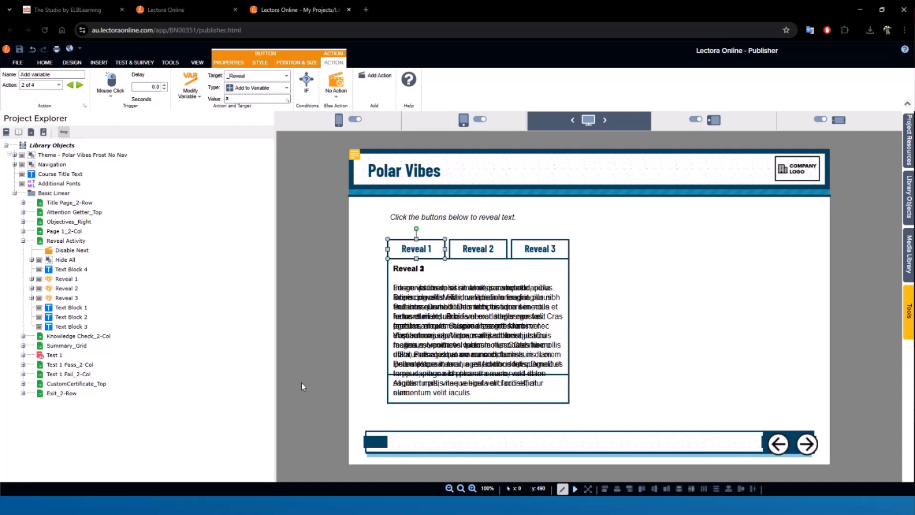
Inspect the three OnGroupHide actions in the Hide All group and the text block each one targets.
left_click(401, 331)
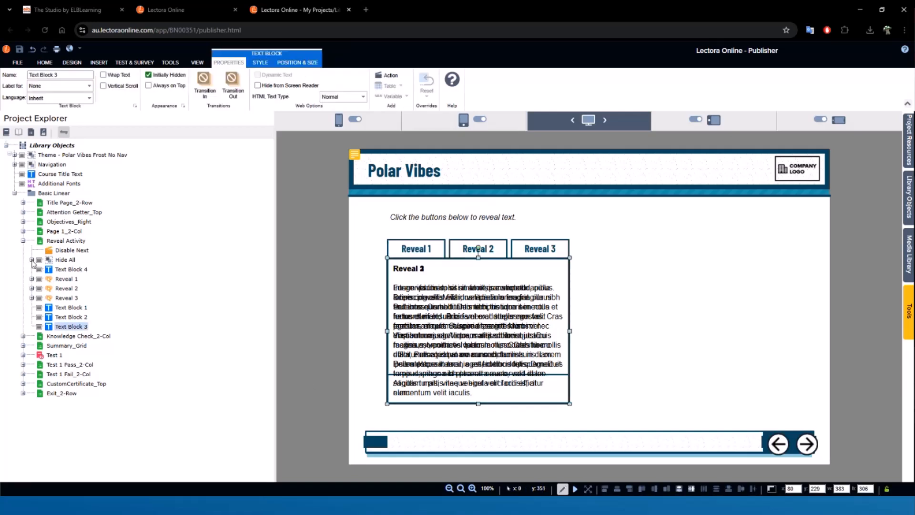
left_click(31, 260)
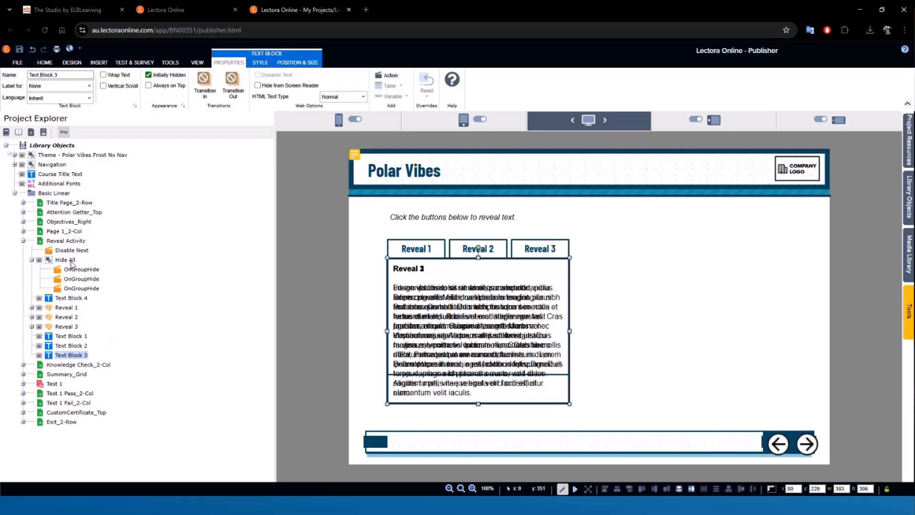
left_click(69, 261)
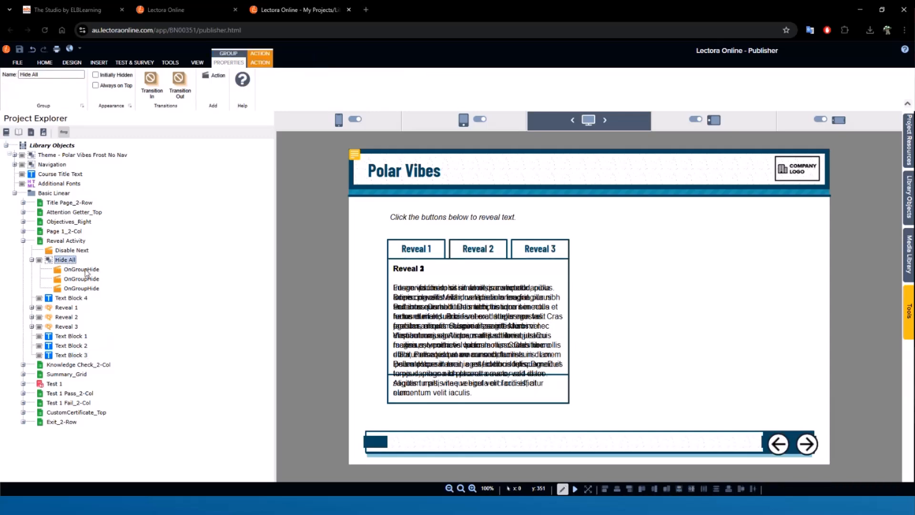
left_click(91, 271)
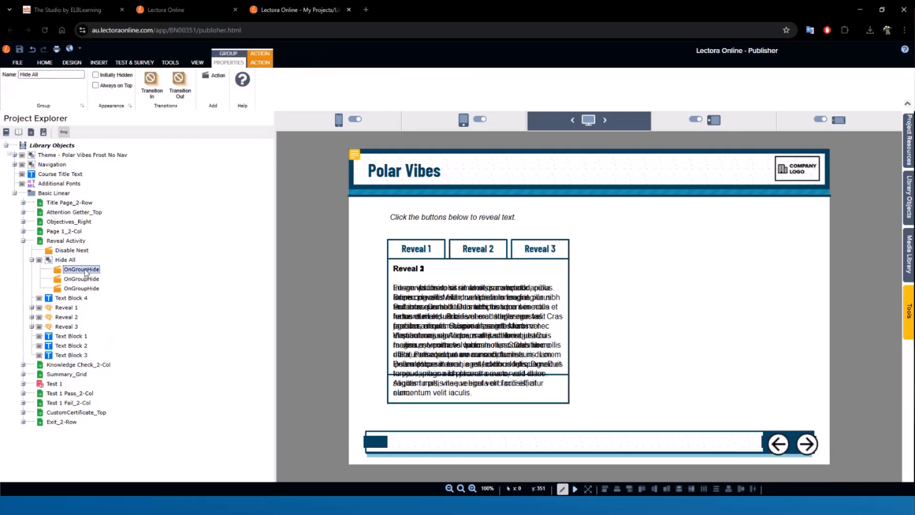
left_click(85, 280)
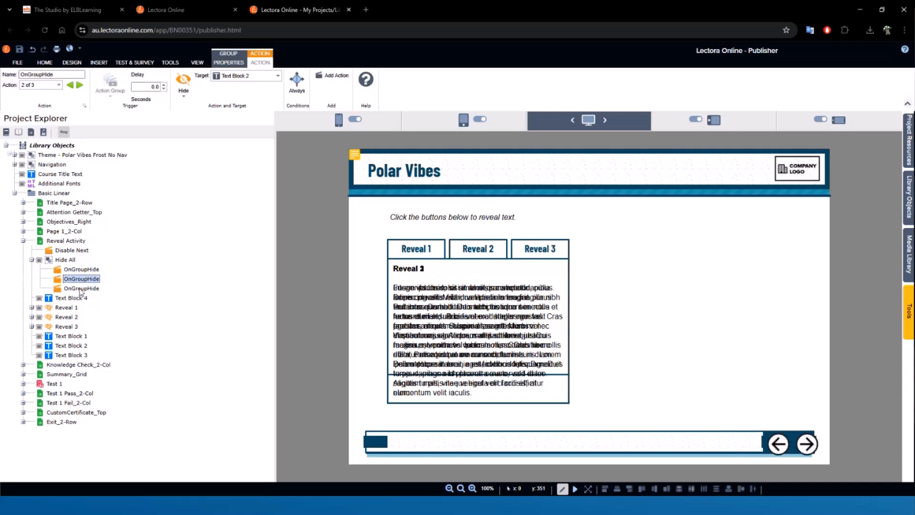
left_click(82, 289)
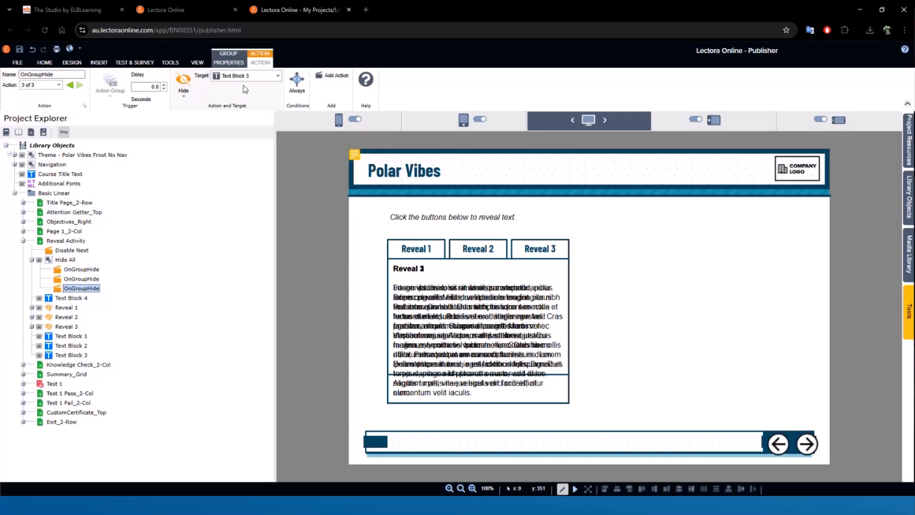
left_click(31, 260)
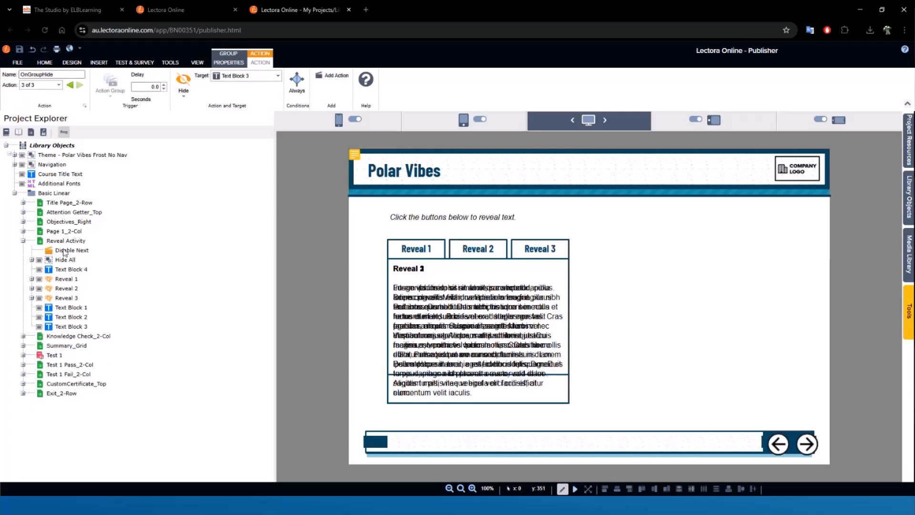
Examine the Disable Next action of the Reveal Activity page and its conditions.
left_click(66, 250)
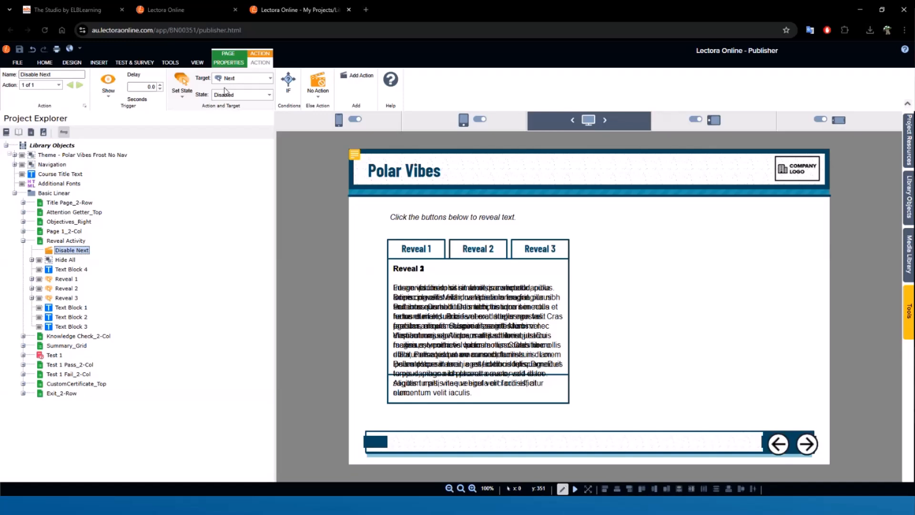
left_click(289, 86)
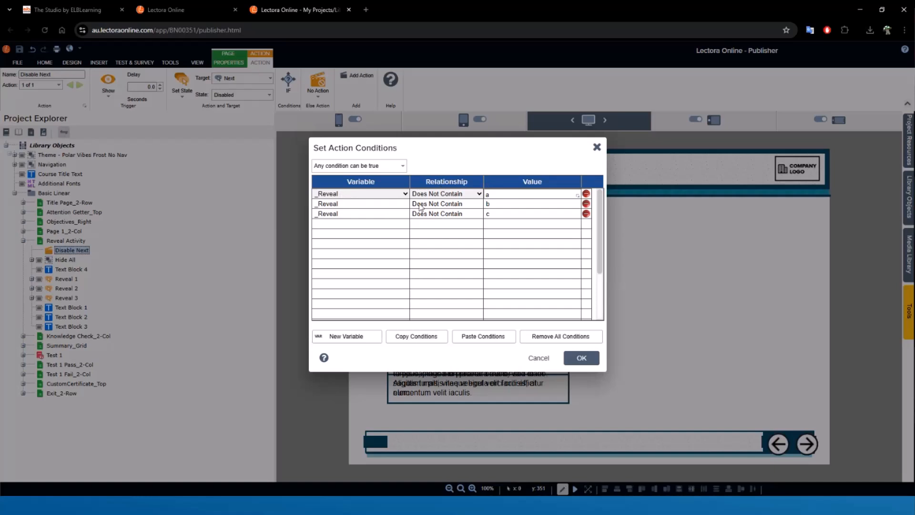
left_click(580, 358)
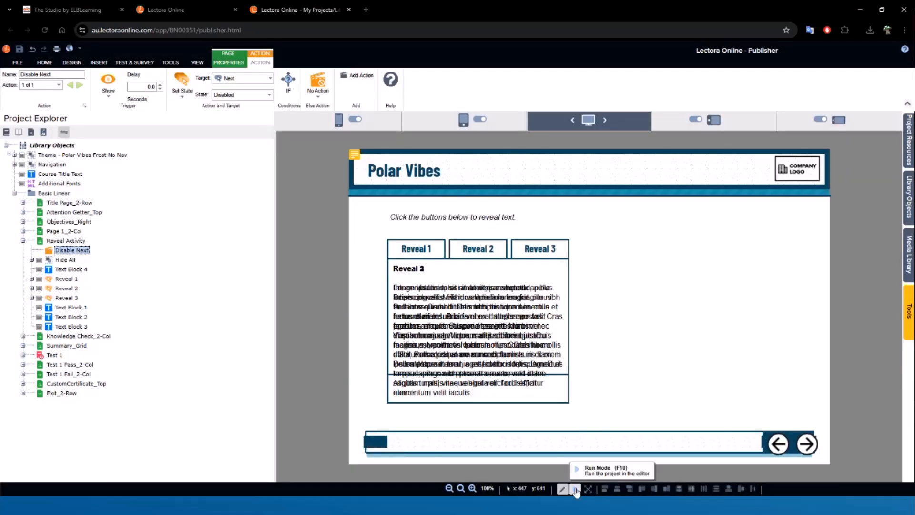
Run the Reveal Activity page and test its reveal buttons, then the next and back page navigation.
left_click(575, 489)
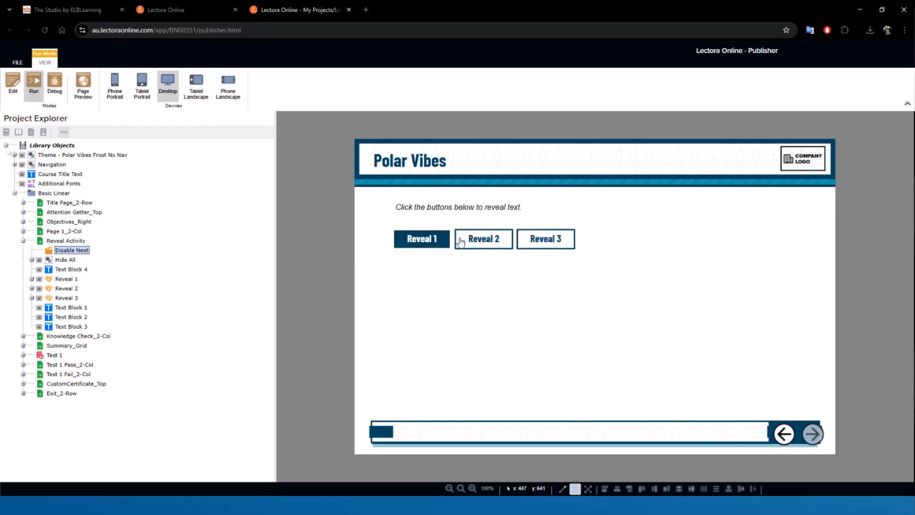
left_click(442, 243)
left_click(547, 241)
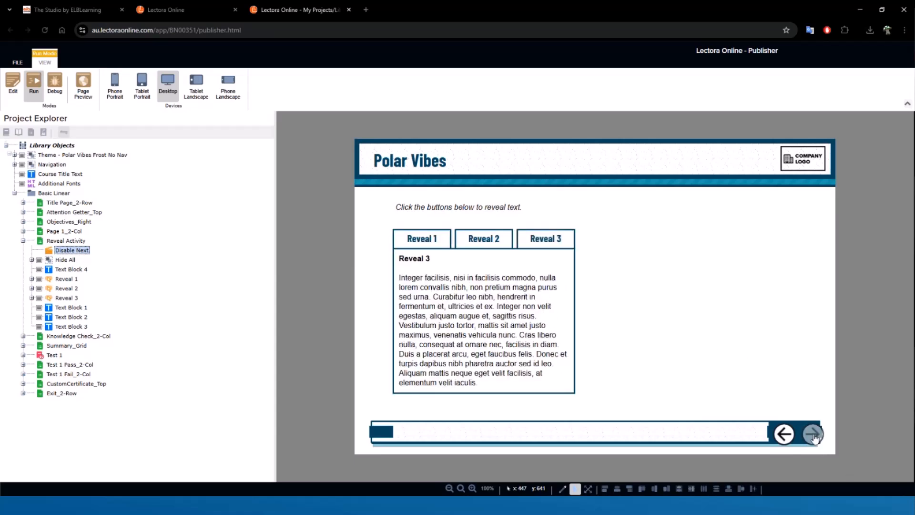
left_click(812, 435)
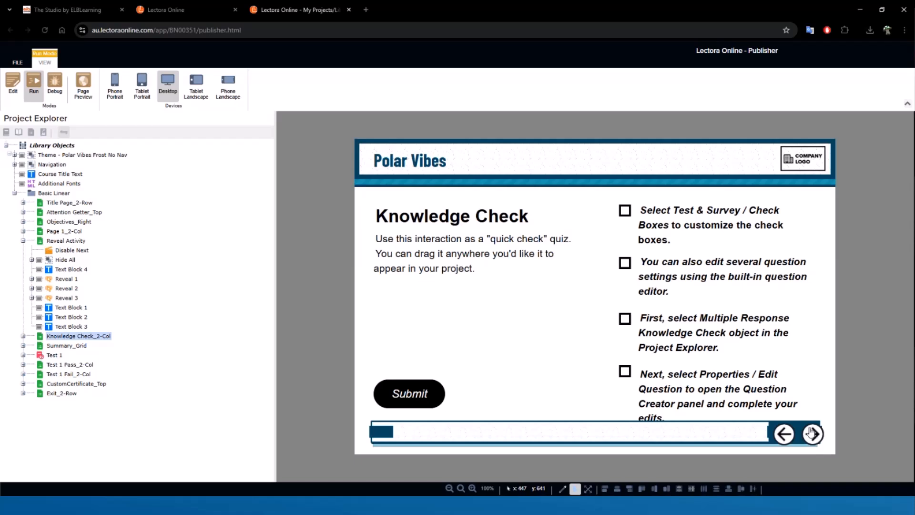
left_click(784, 435)
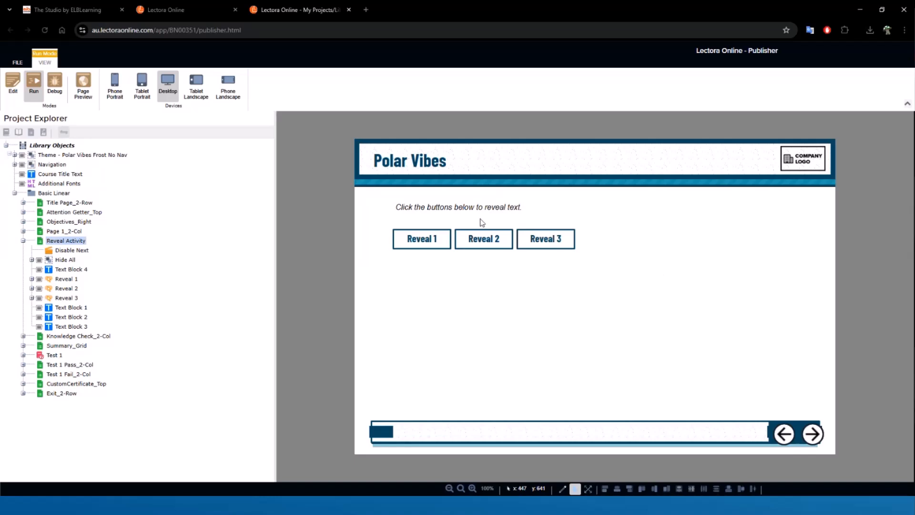
Try to save the Reveal Activity page's objects, from Disable Next through Text Block 3, as the shared library object 3 Tab Reveal.
left_click(12, 93)
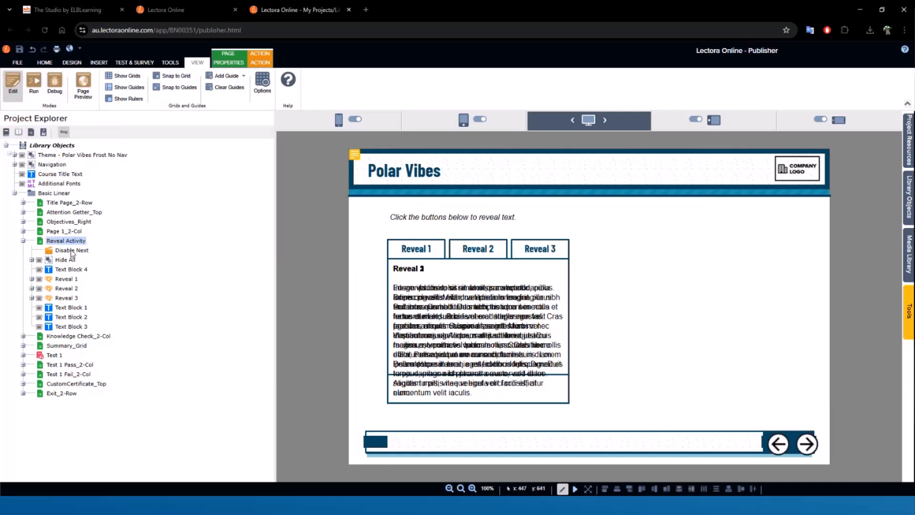
left_click(72, 251)
left_click(61, 241)
left_click(68, 251)
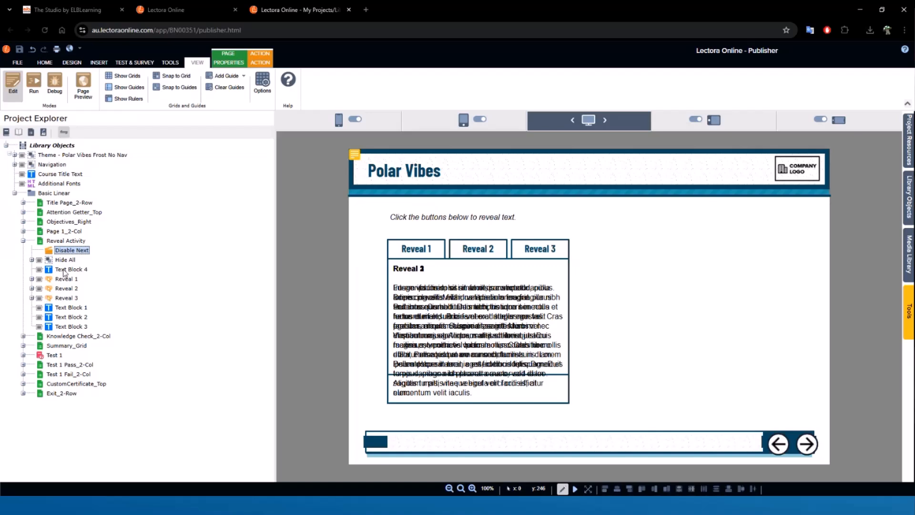
left_click(62, 243)
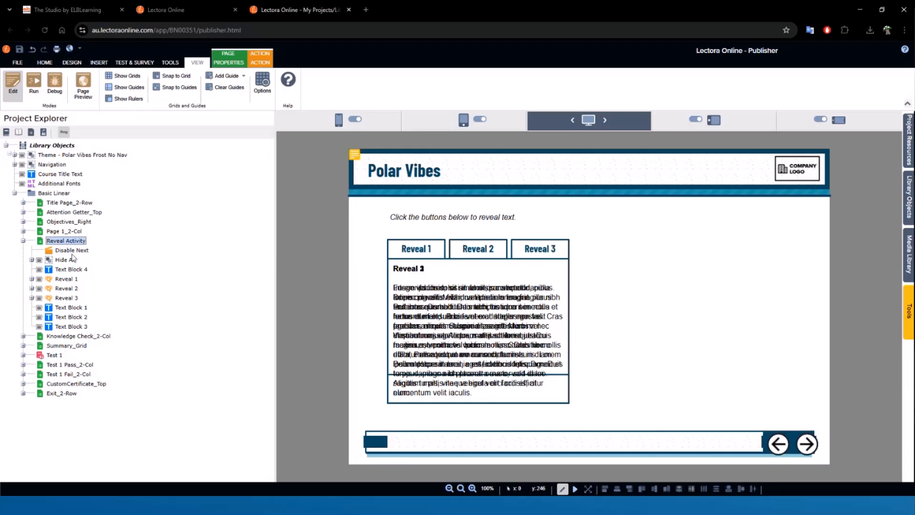
left_click(64, 251)
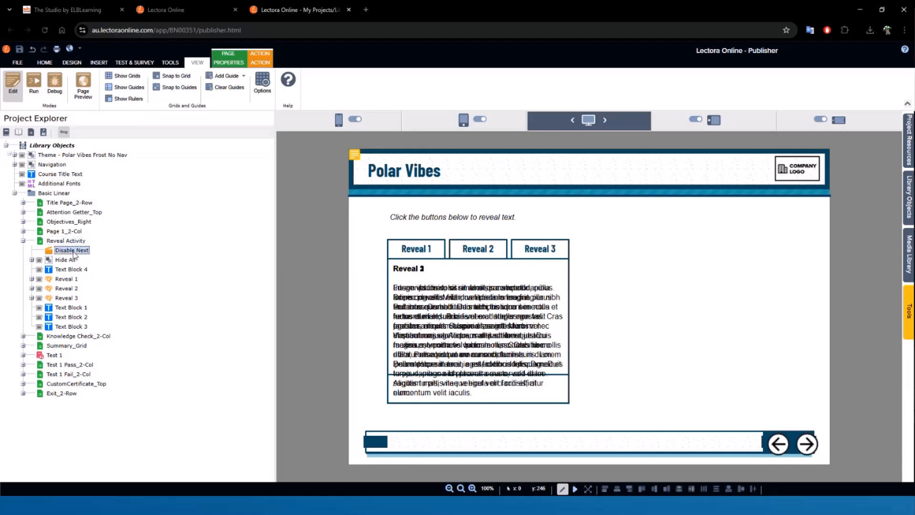
left_click(67, 327, "shift")
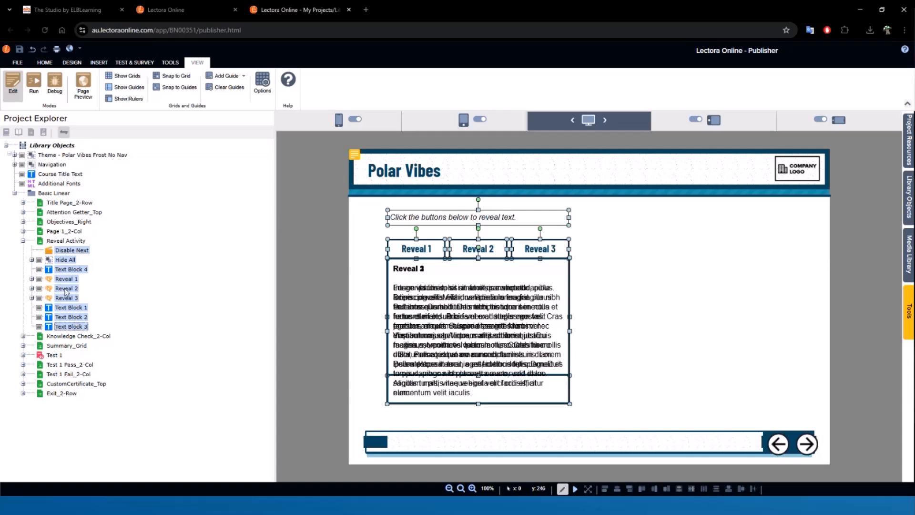
right_click(72, 252)
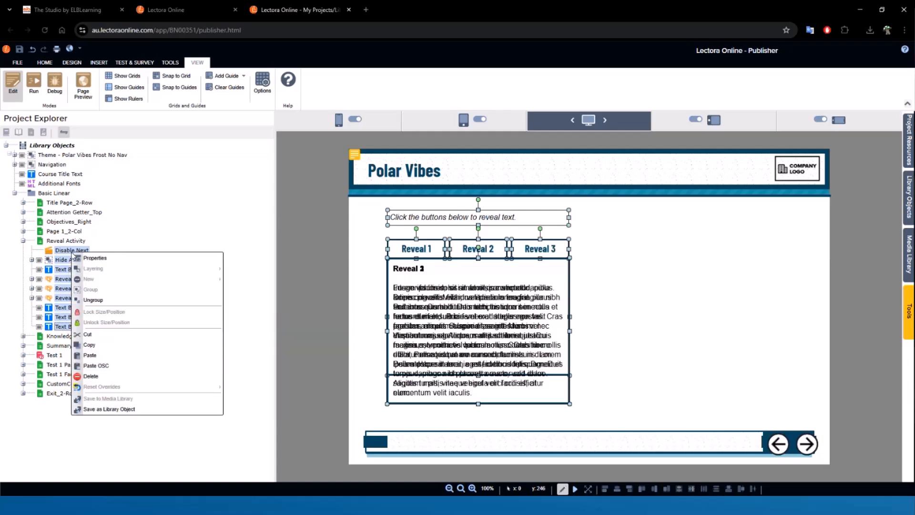
left_click(114, 410)
left_click(391, 178)
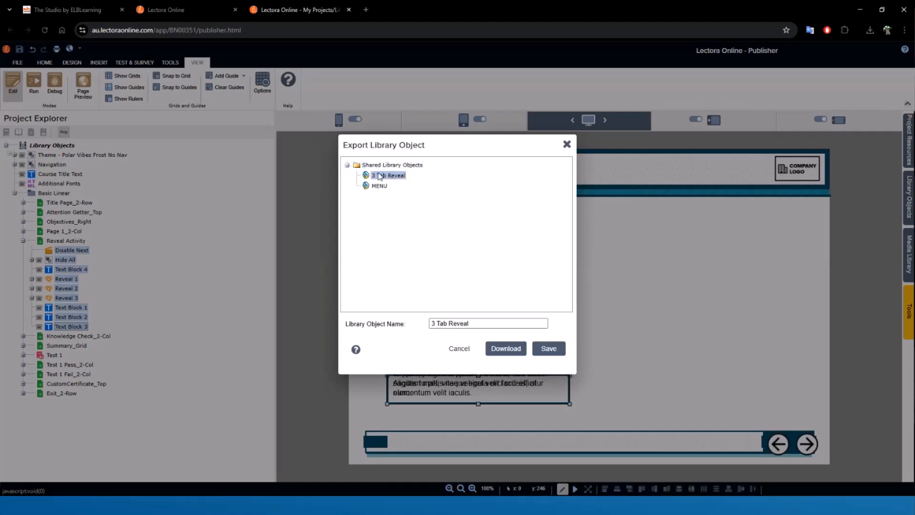
triple_click(476, 325)
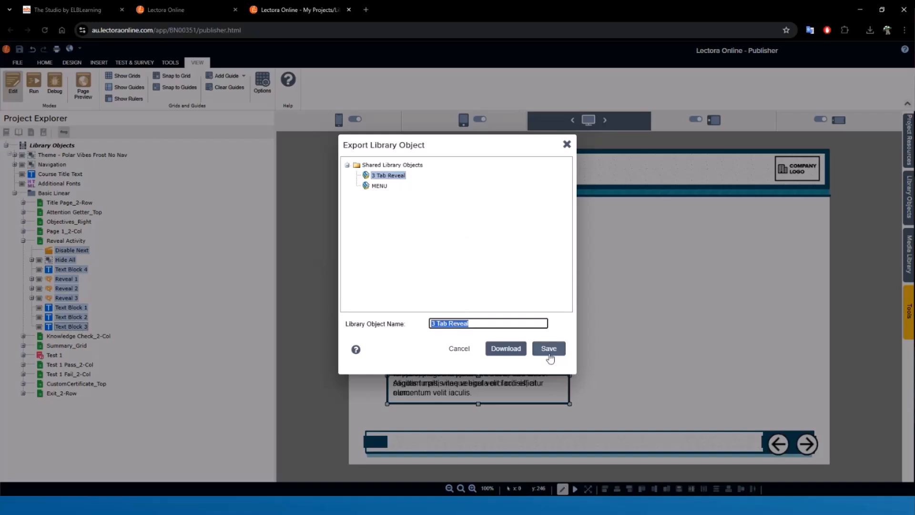
left_click(567, 144)
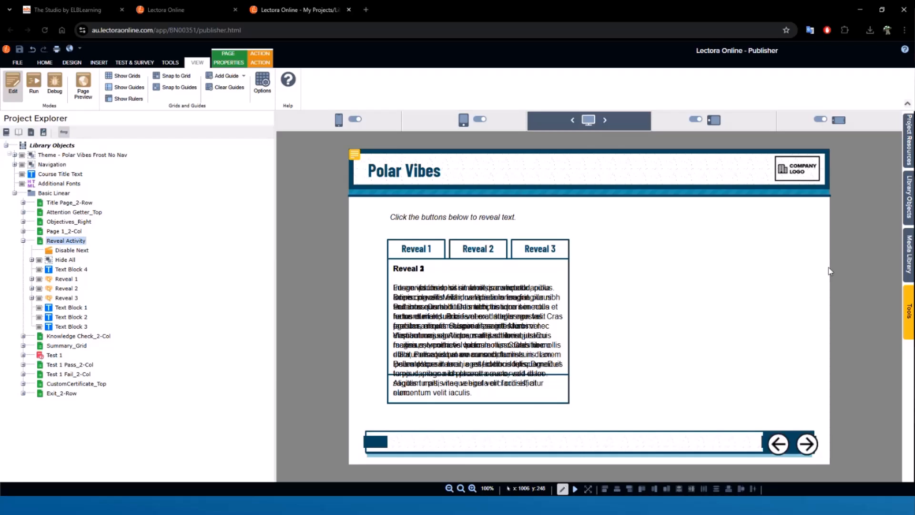
Look at the shared library objects available for import, then return to the project without importing anything.
left_click(908, 204)
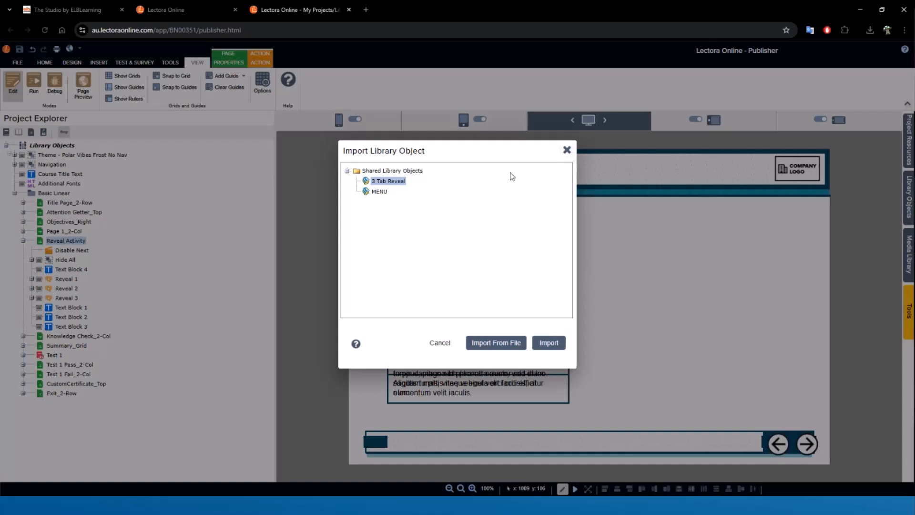
left_click(567, 150)
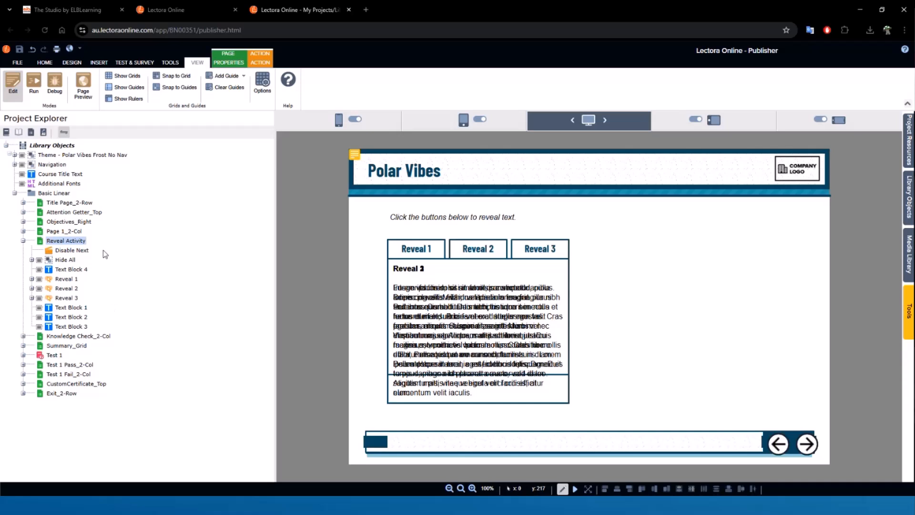
left_click(58, 174)
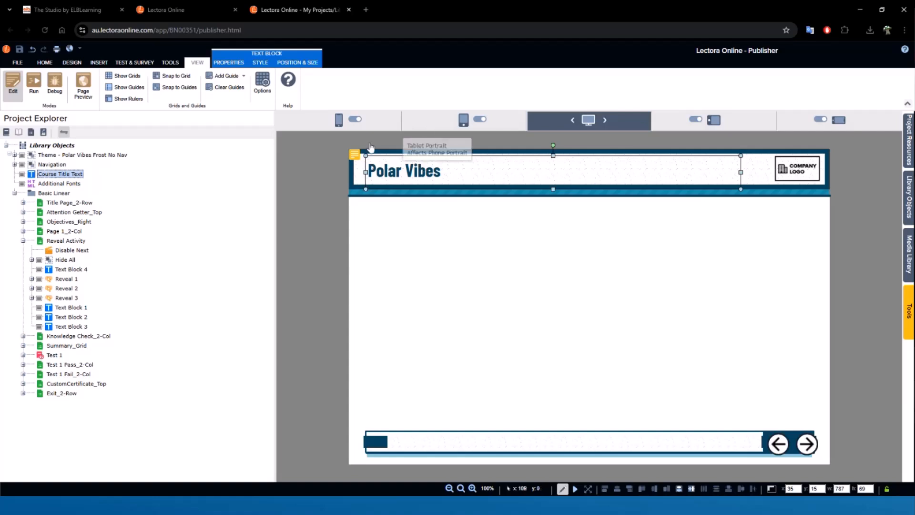
left_click(322, 194)
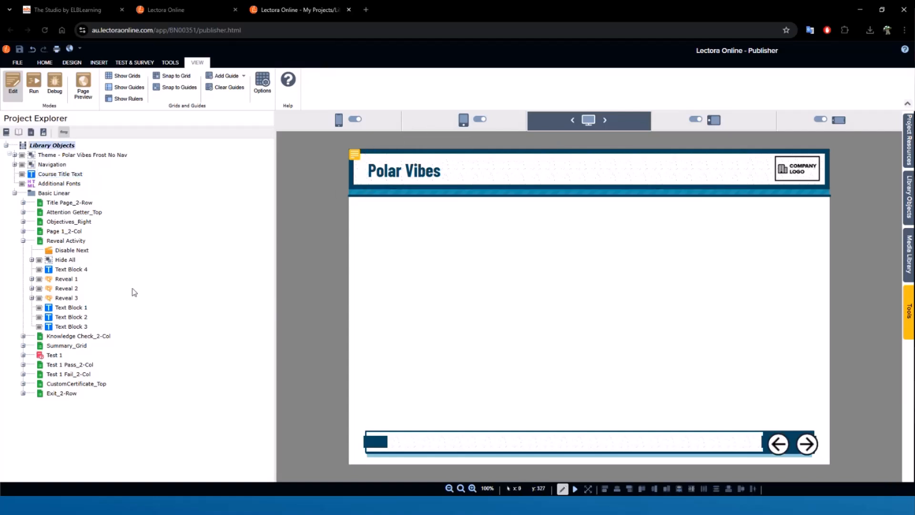
Create a new project from the Basic Linear course framework in My Projects, overwriting the existing Basic Linear project.
left_click(198, 10)
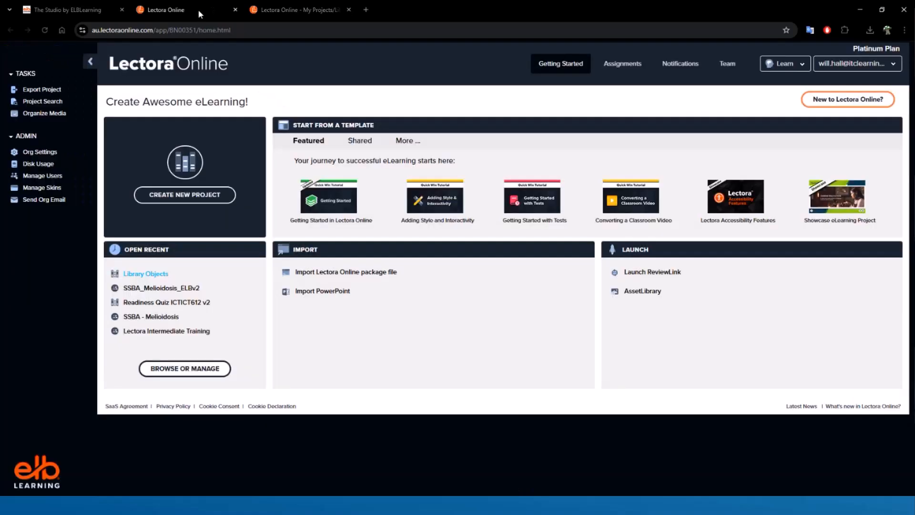
left_click(184, 197)
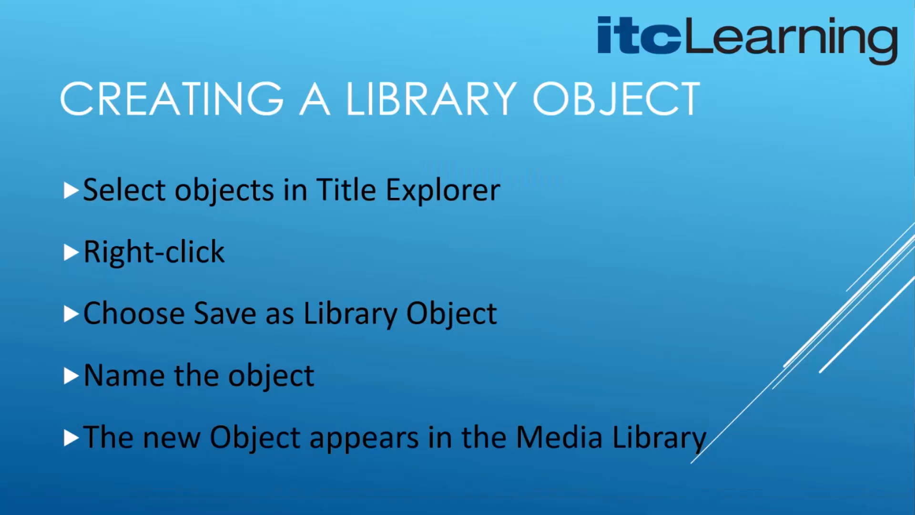
key("Right")
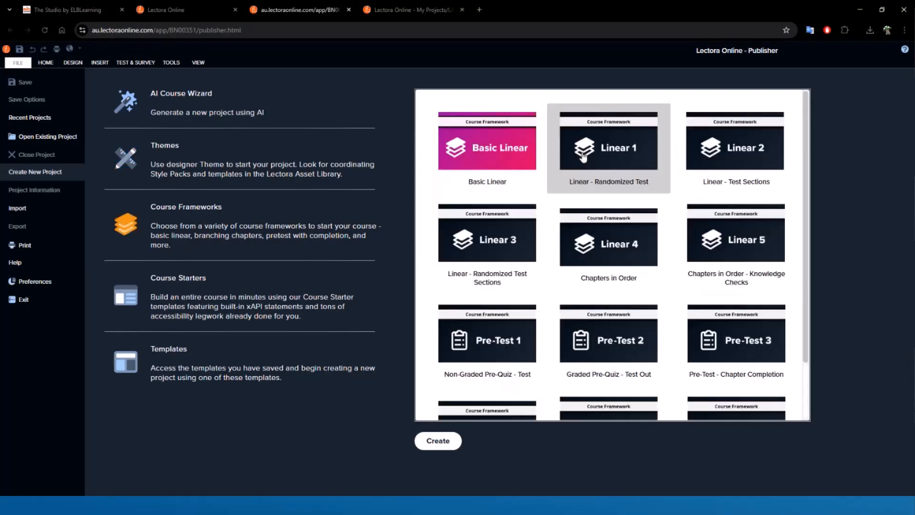
left_click(488, 159)
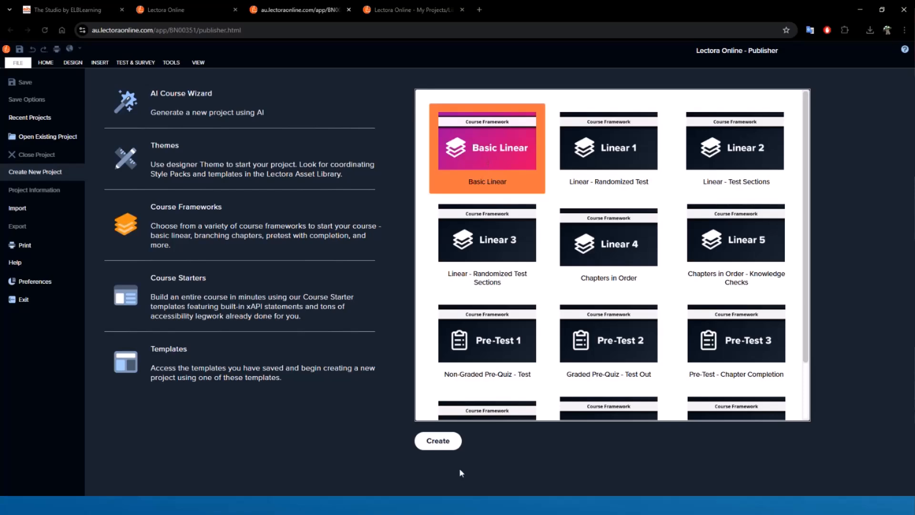
left_click(439, 442)
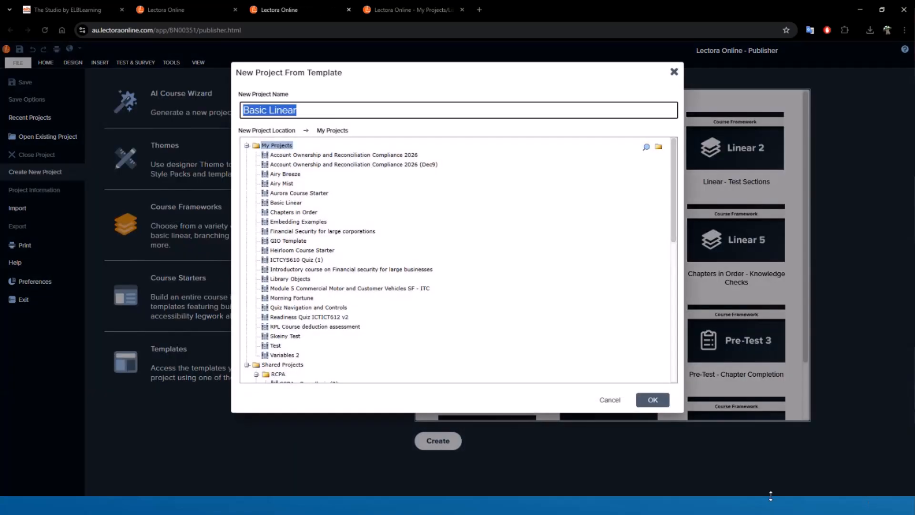
left_click(655, 402)
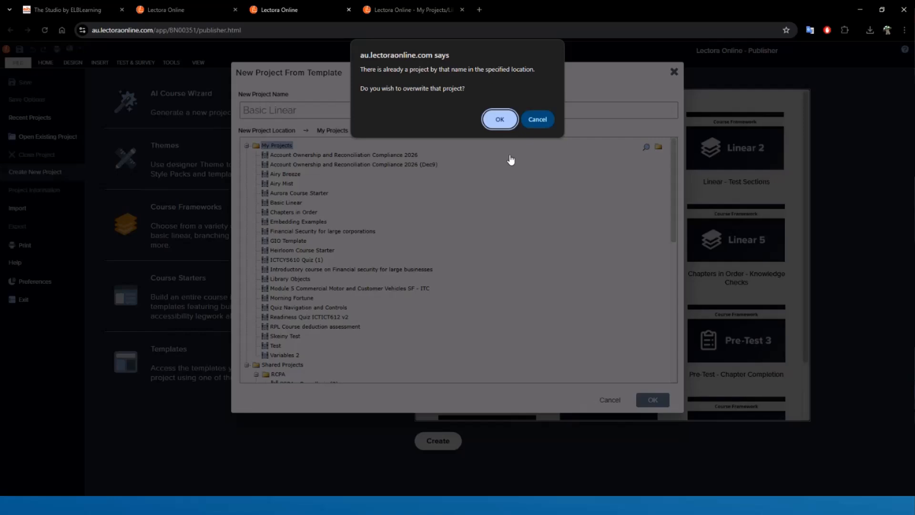
left_click(499, 119)
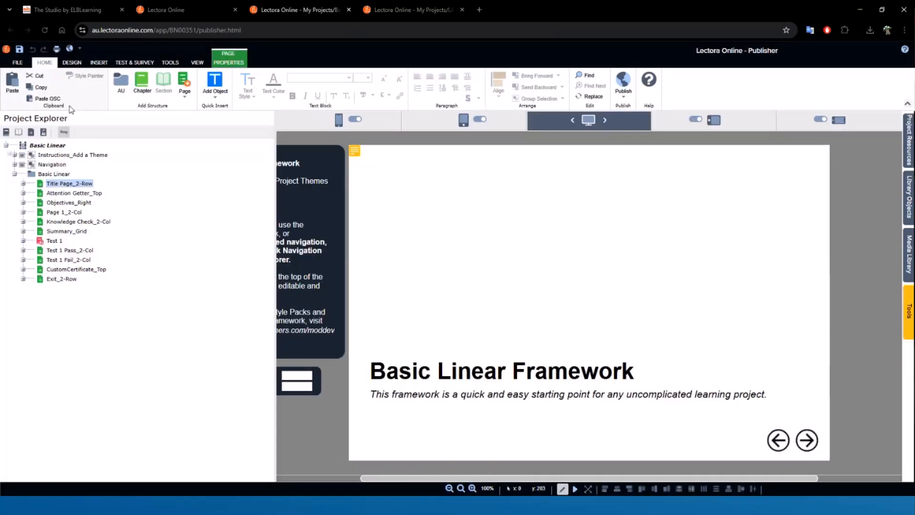
Add a blank page after Page 1_2-Col and import the shared library object 3 Tab Reveal onto it.
left_click(56, 213)
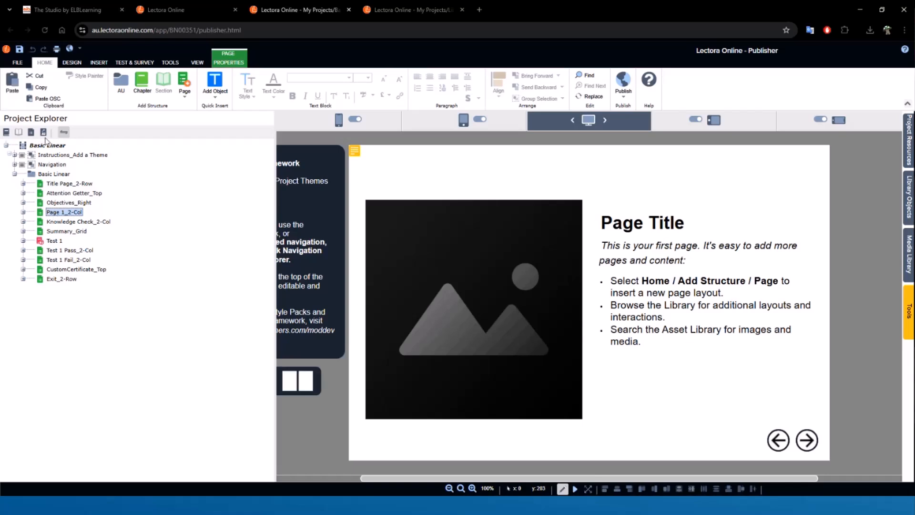
left_click(31, 132)
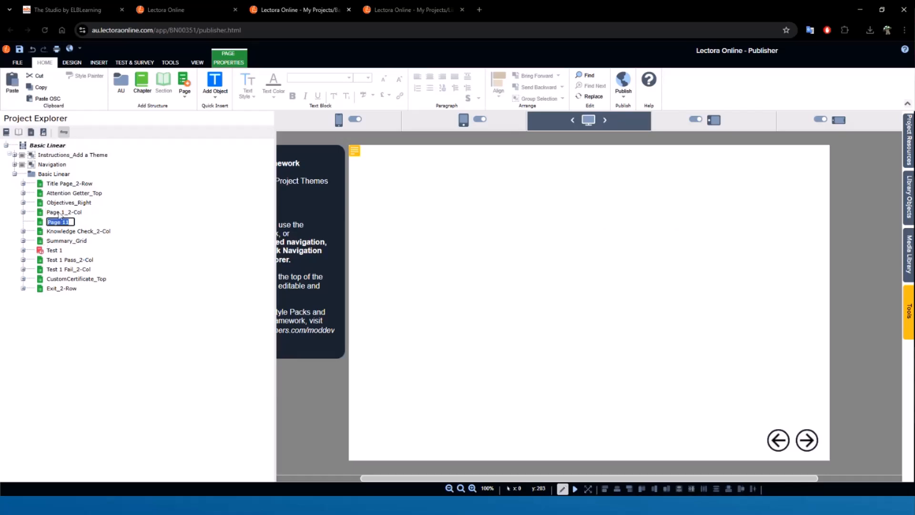
left_click(49, 213)
left_click(56, 223)
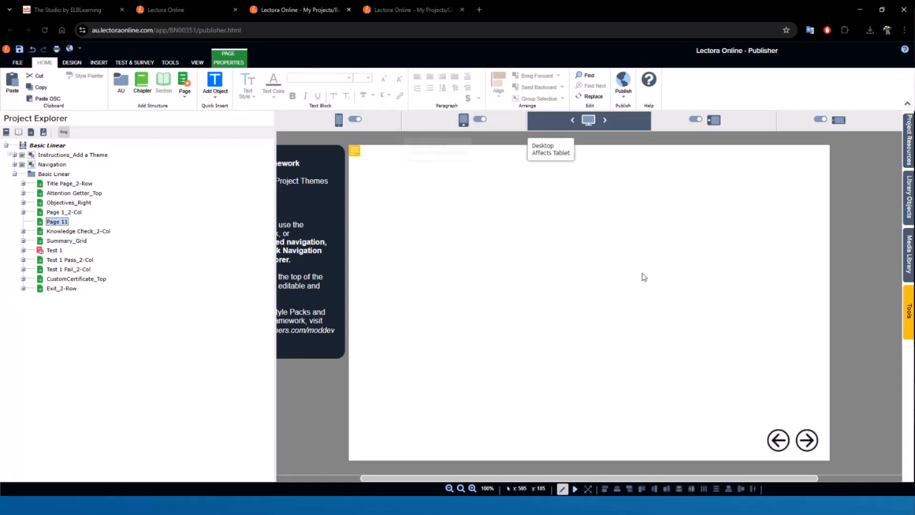
left_click(909, 191)
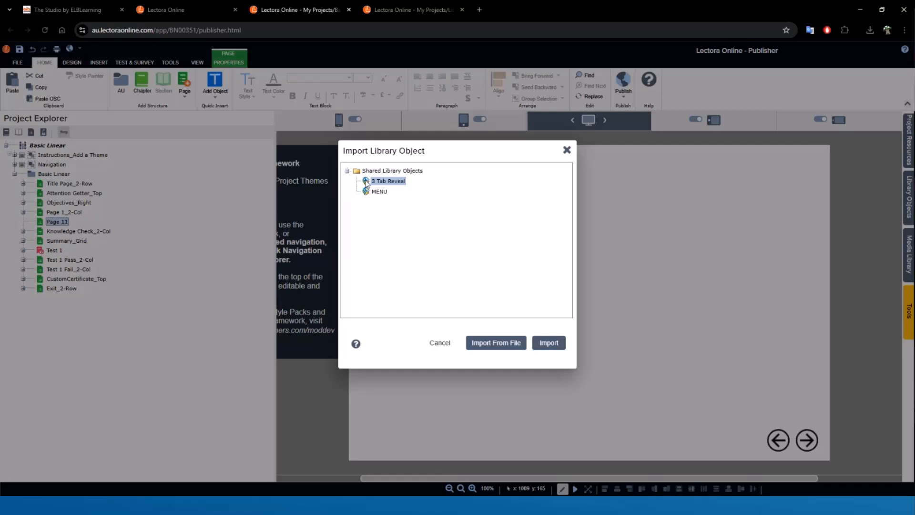
left_click(549, 344)
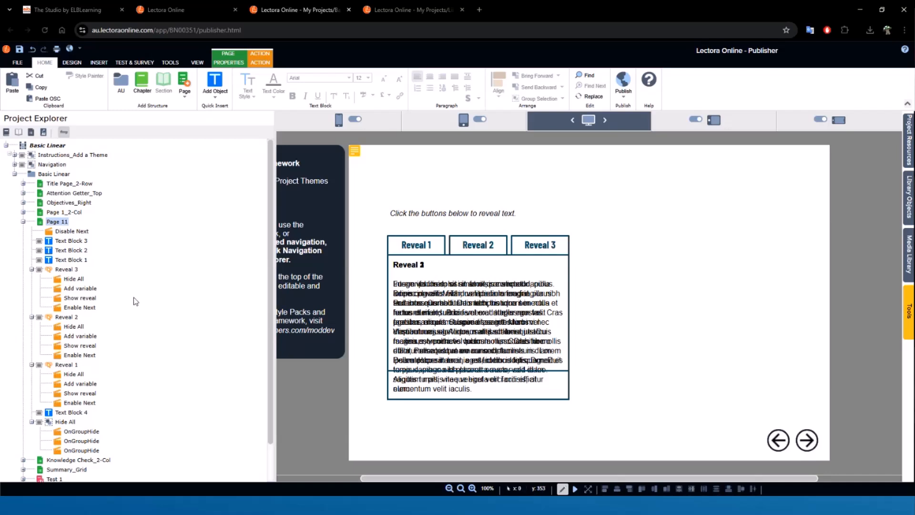
Set the target of the new page's Disable Next action to the Next button.
left_click(67, 232)
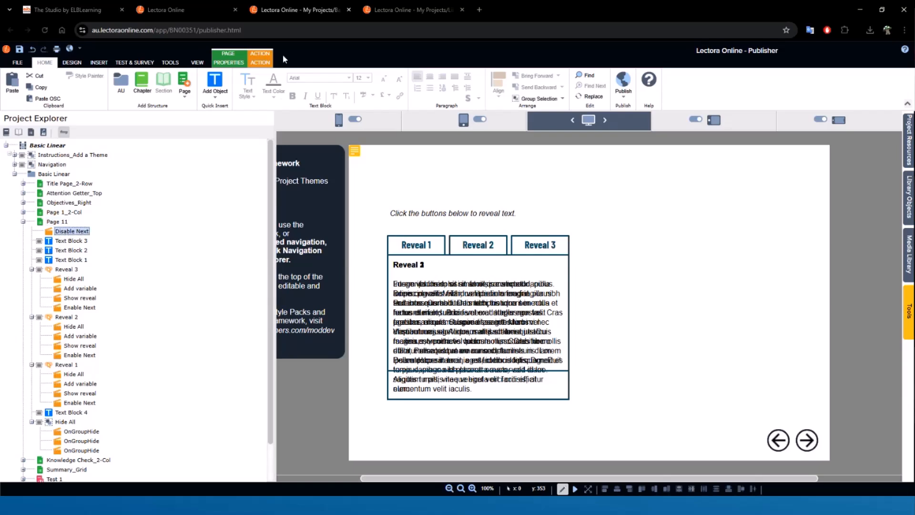
left_click(260, 61)
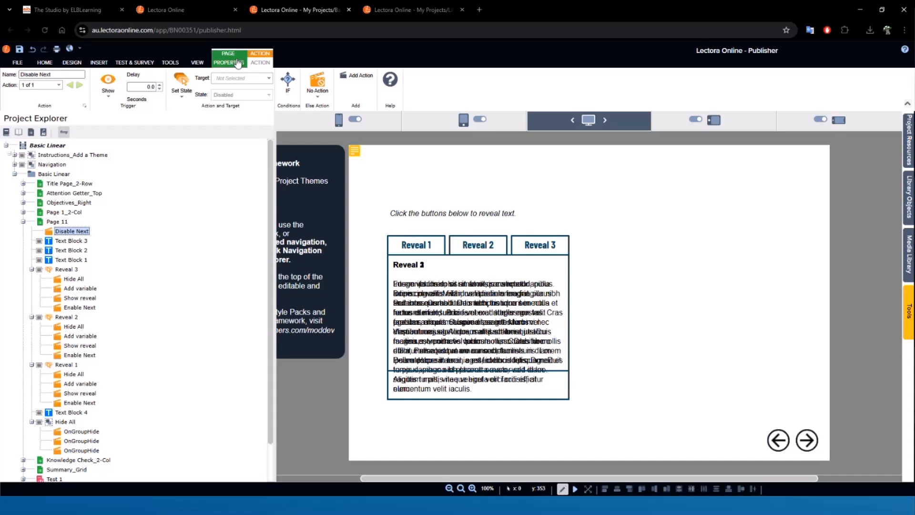
left_click(238, 79)
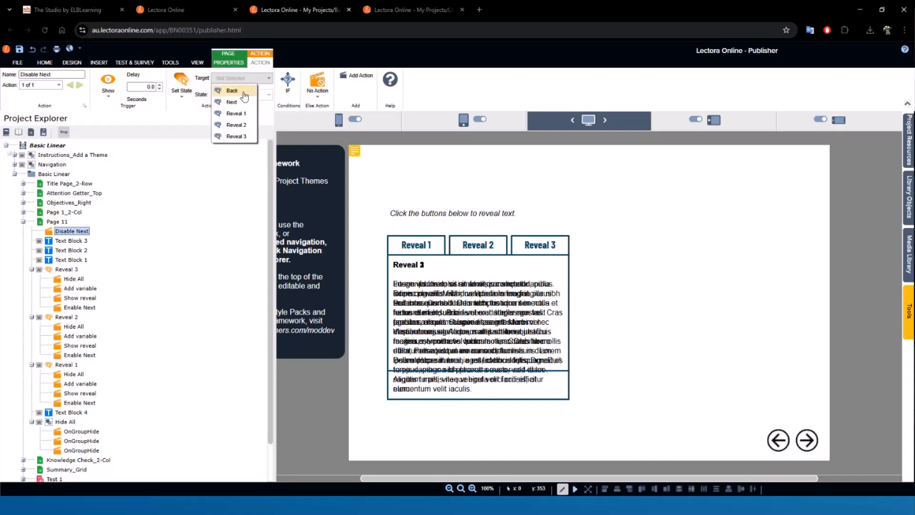
left_click(230, 102)
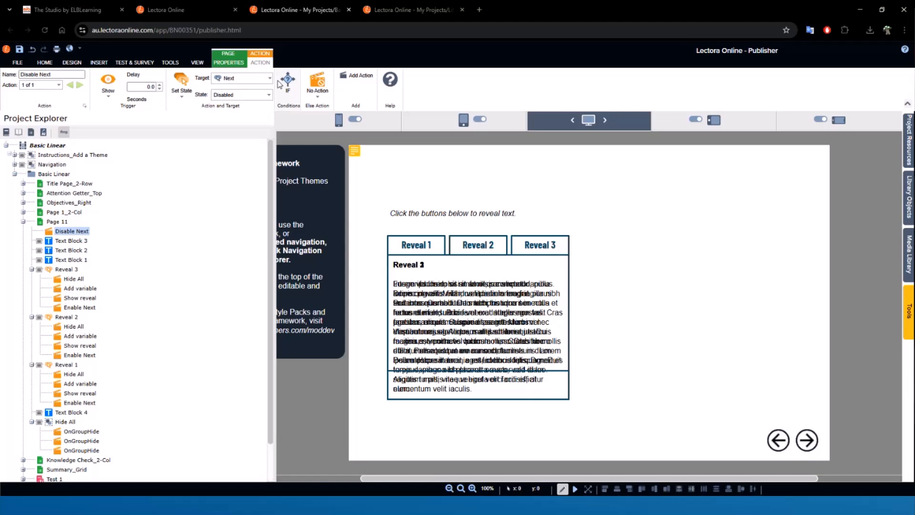
Set the target of the Enable Next actions under Reveal 3, Reveal 2 and Reveal 1 to the Next button.
left_click(72, 307)
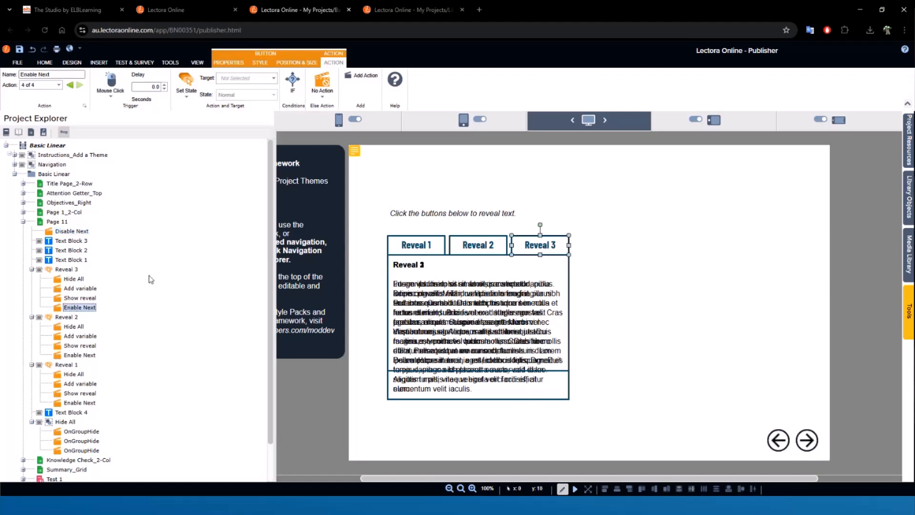
left_click(242, 79)
left_click(238, 118)
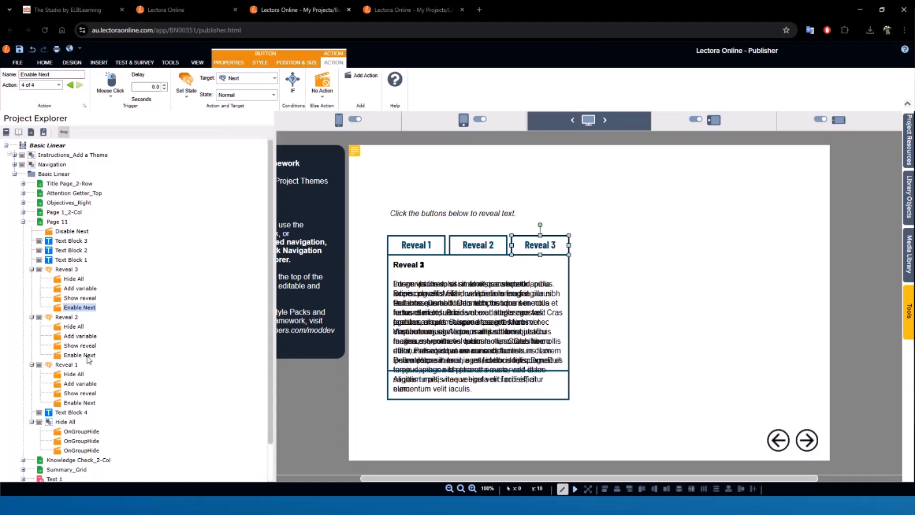
left_click(83, 356)
left_click(240, 78)
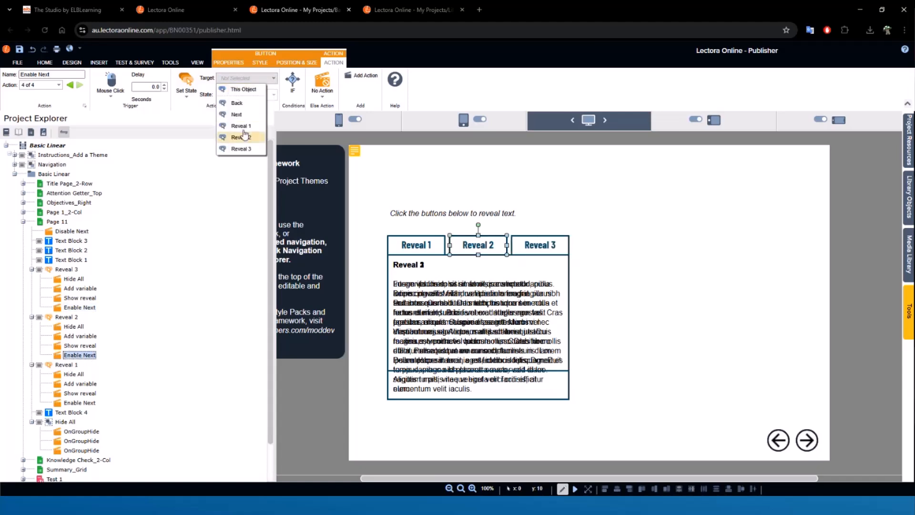
left_click(239, 118)
left_click(79, 403)
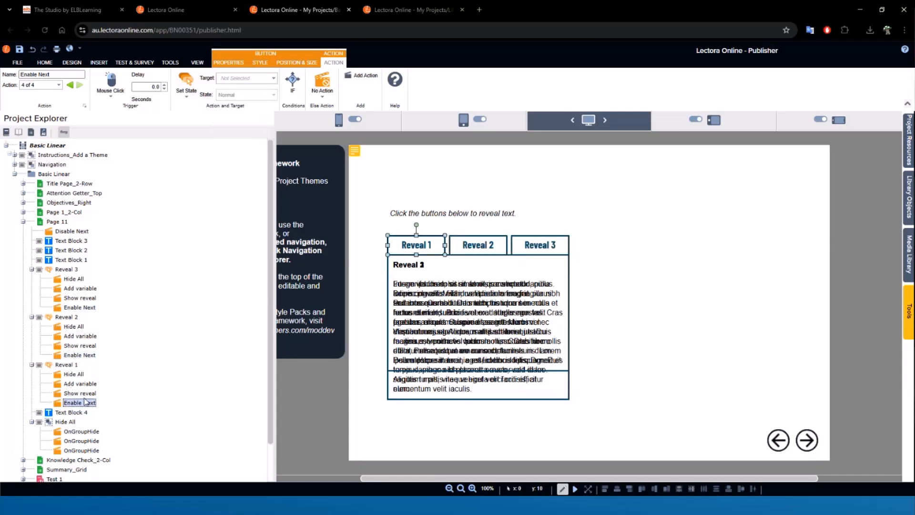
left_click(243, 78)
left_click(237, 114)
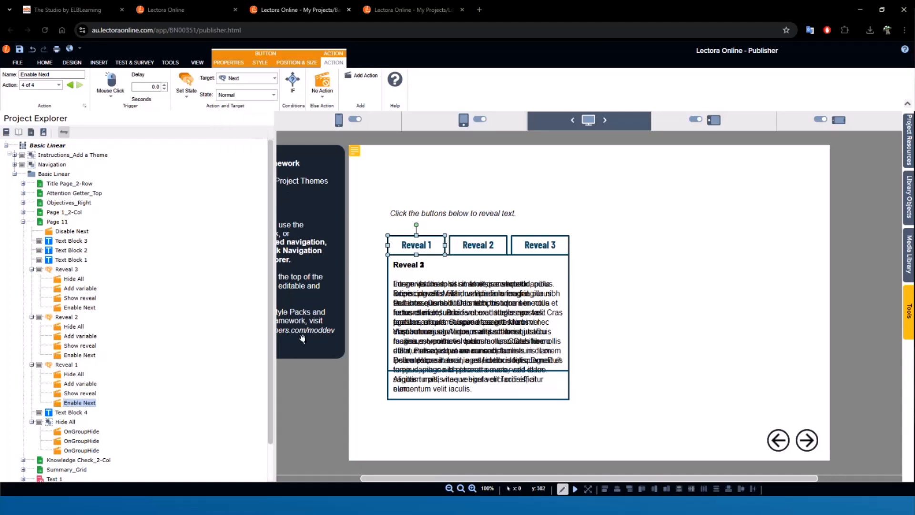
left_click(319, 348)
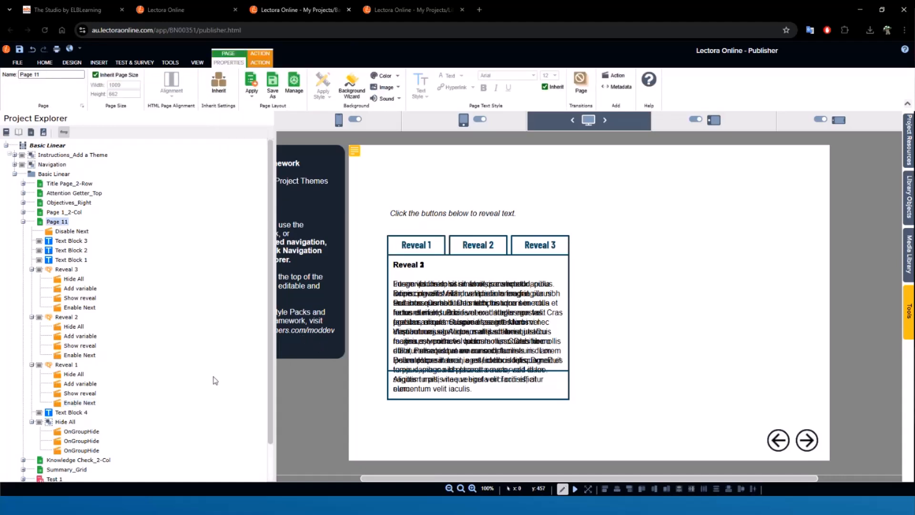
Check the first OnGroupHide action, then run the page and test the Reveal 3 and Reveal 2 buttons before returning to edit mode.
left_click(73, 432)
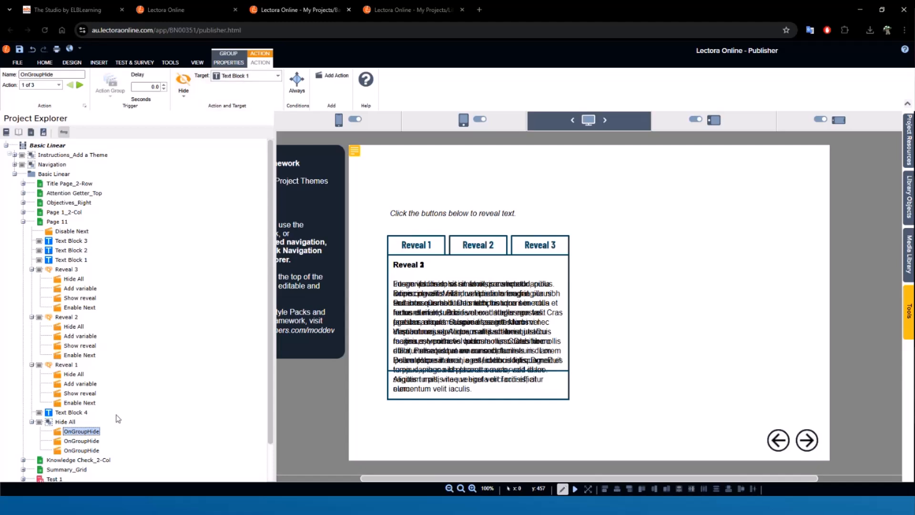
left_click(575, 489)
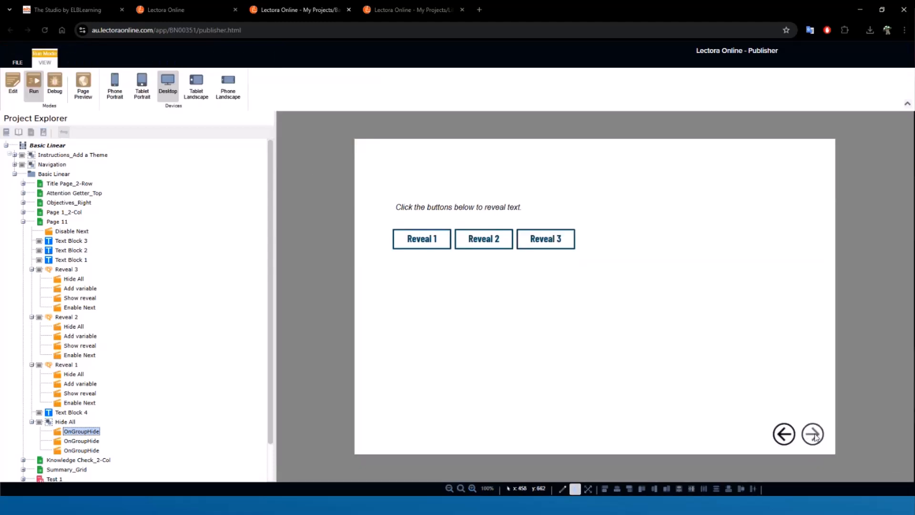
left_click(481, 239)
left_click(522, 245)
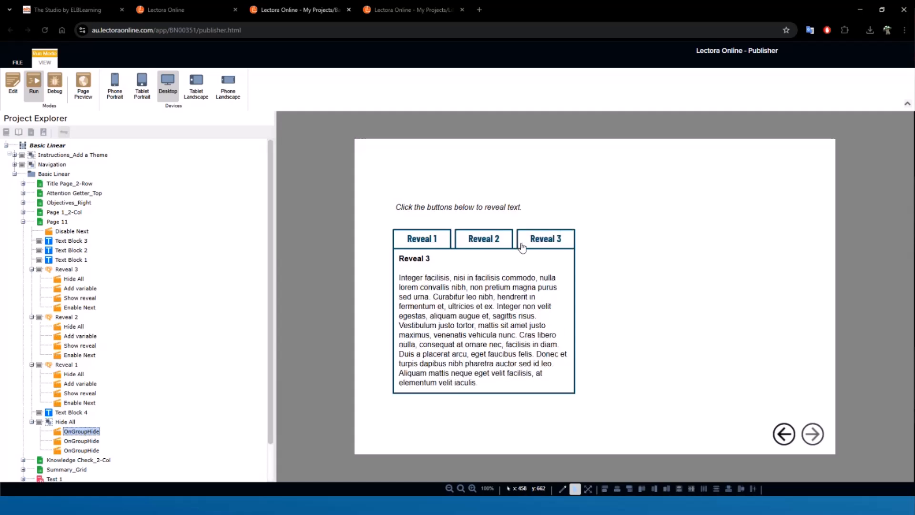
left_click(484, 238)
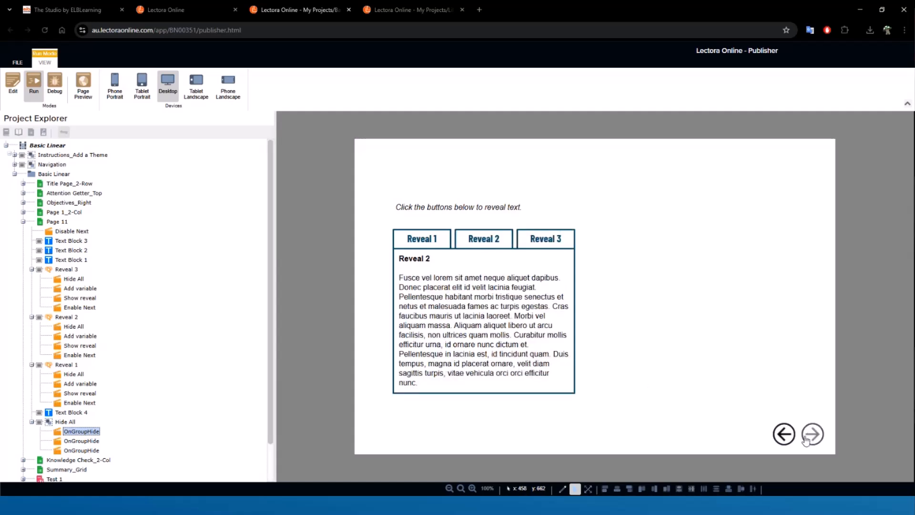
left_click(13, 92)
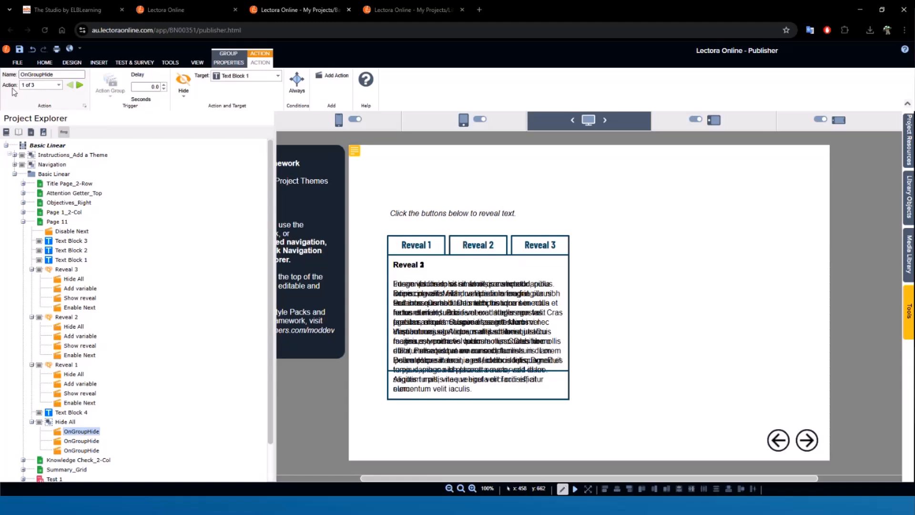
Collapse the Reveal 3, Reveal 2, Reveal 1 and Hide All entries under Page 11 in the project tree.
left_click(32, 269)
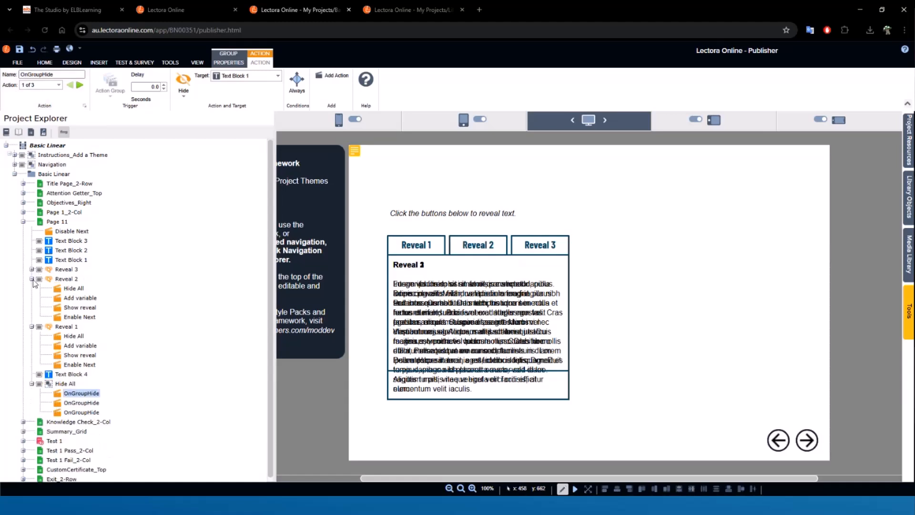
left_click(32, 278)
left_click(32, 288)
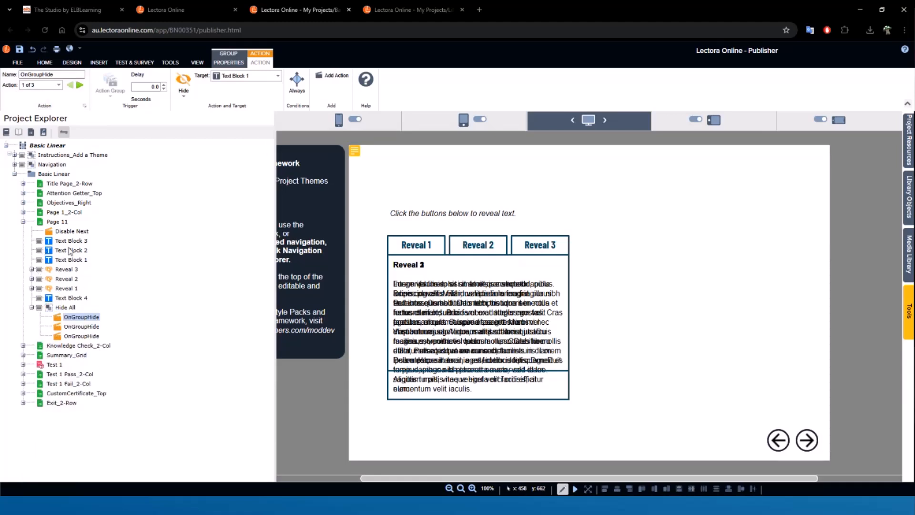
left_click(32, 307)
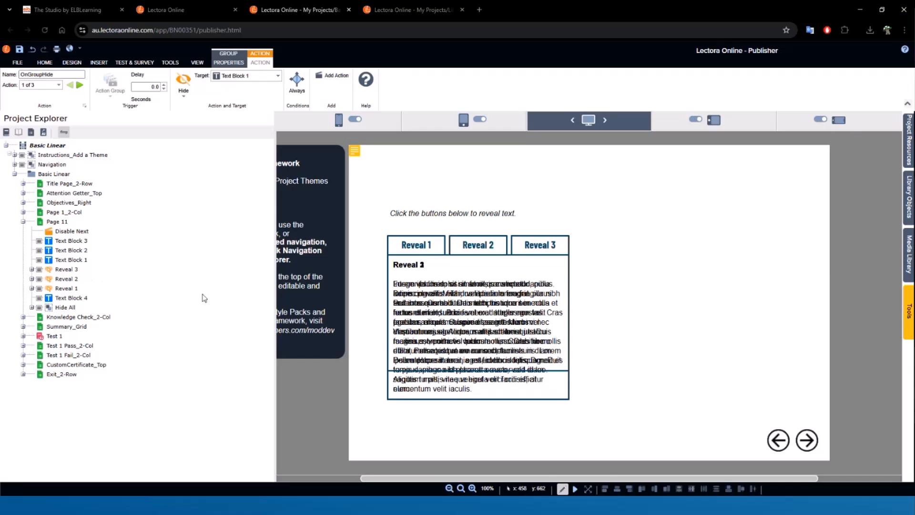
left_click(297, 373)
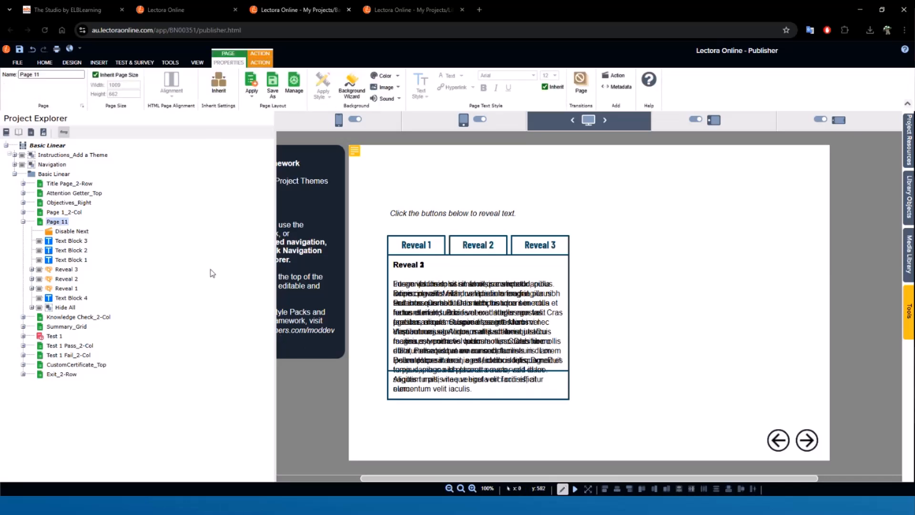
Switch to the Library Objects project, view the Reveal Activity page and collapse its entry in the project tree.
left_click(397, 11)
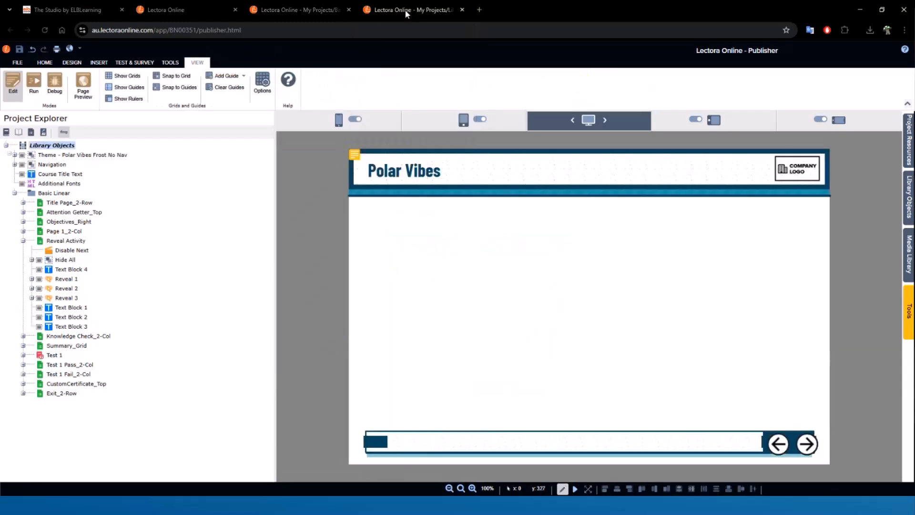
left_click(54, 242)
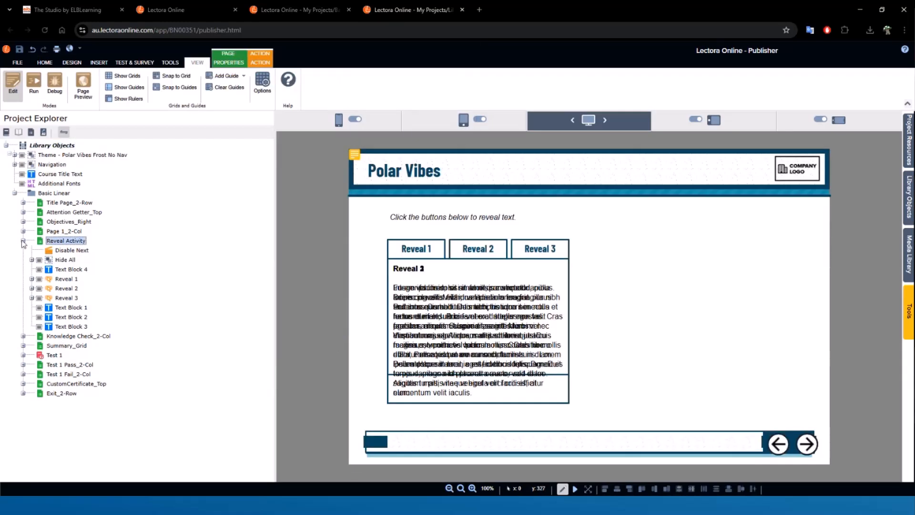
left_click(23, 240)
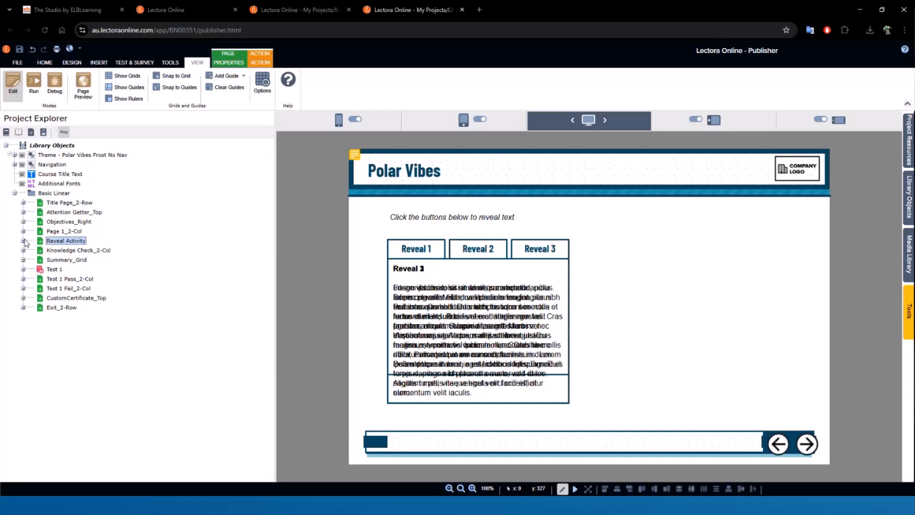
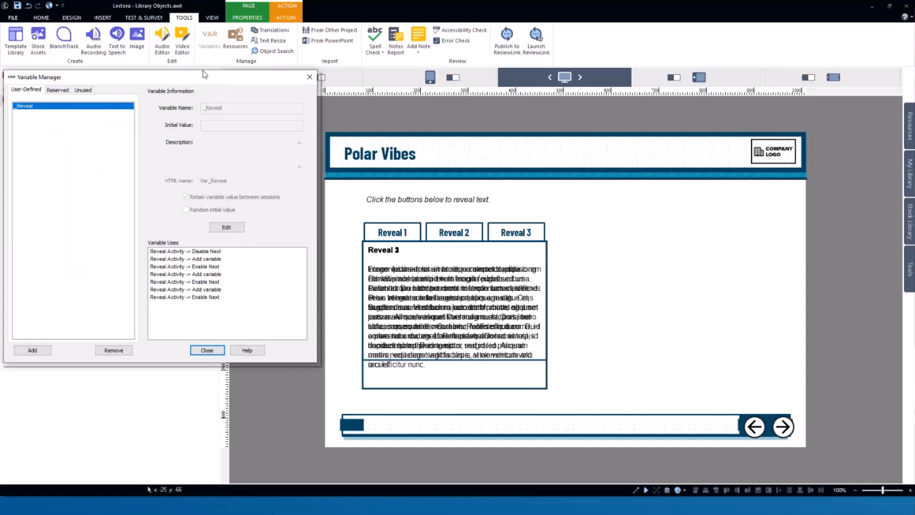
Move the Variable Manager clear of the project tree and review the reserved variables before returning to the user-defined ones.
left_click_drag(196, 74, 426, 107)
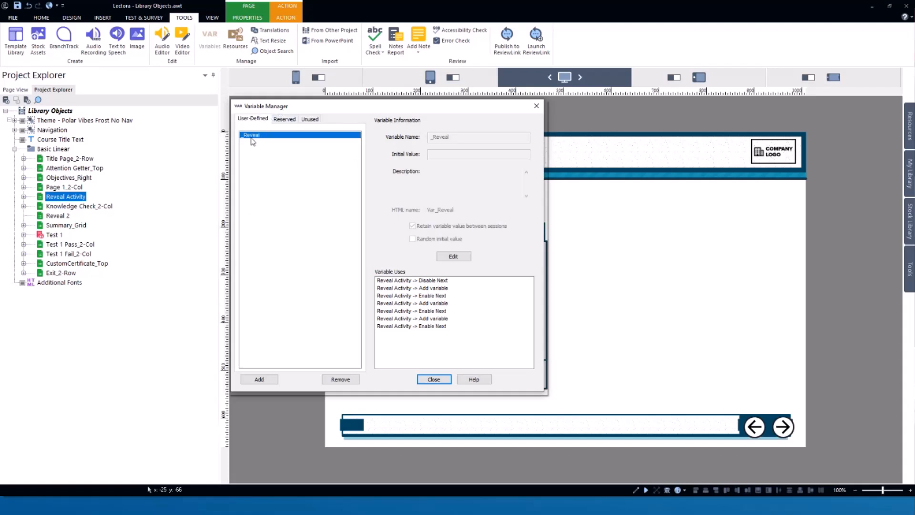
left_click(292, 120)
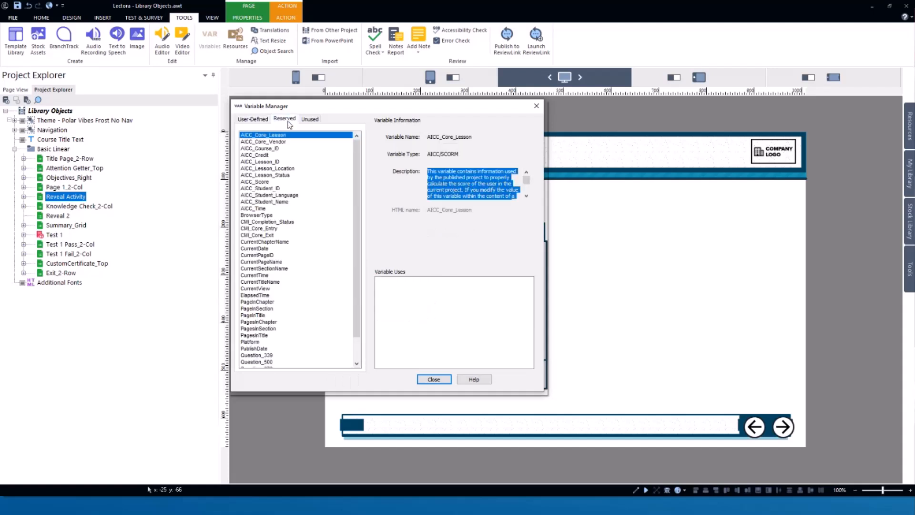
left_click(260, 119)
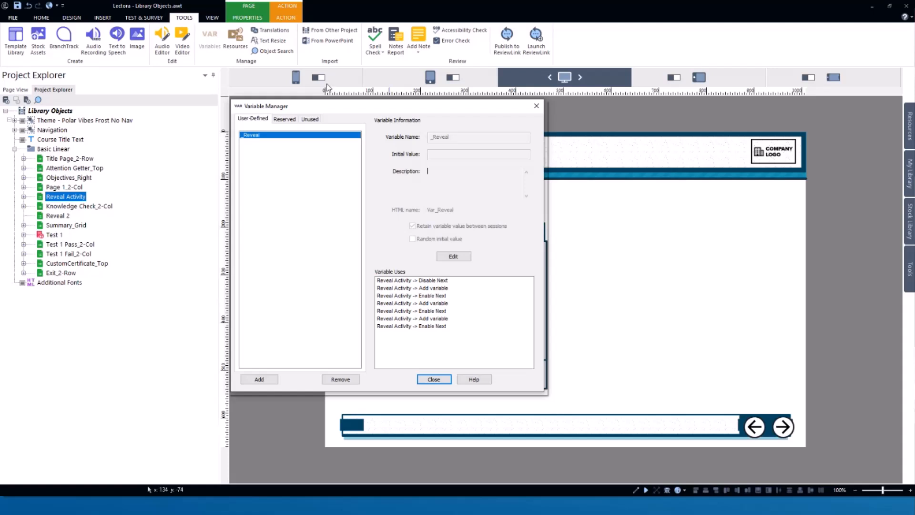
Rename the user-defined variable _Reveal to _Reveal1.
left_click(452, 259)
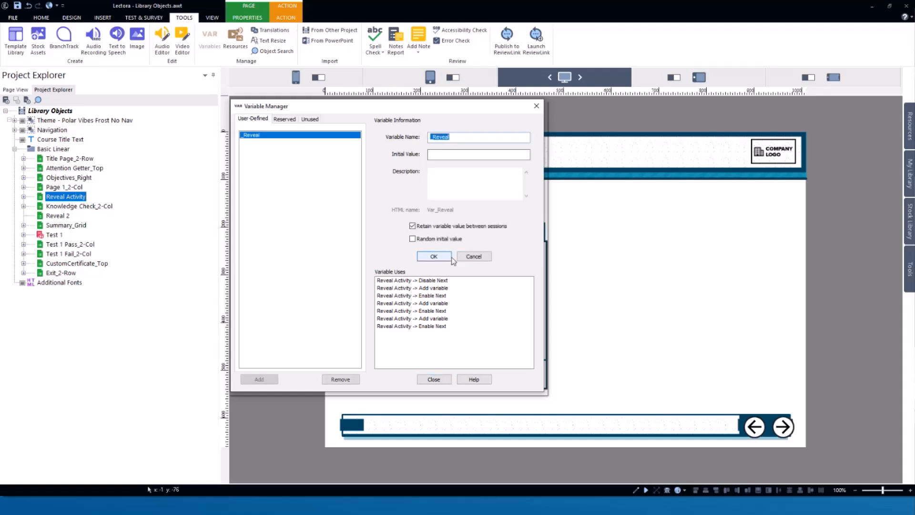
left_click(458, 137)
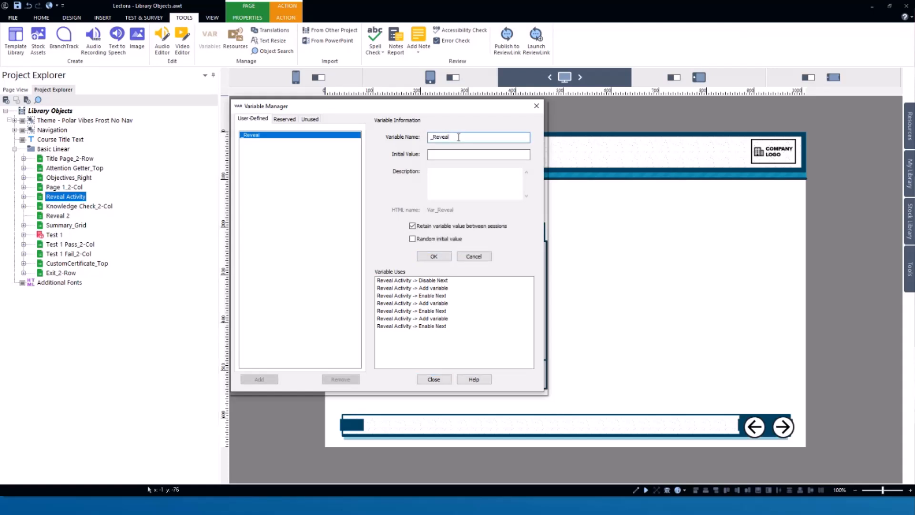
type("1")
left_click(440, 257)
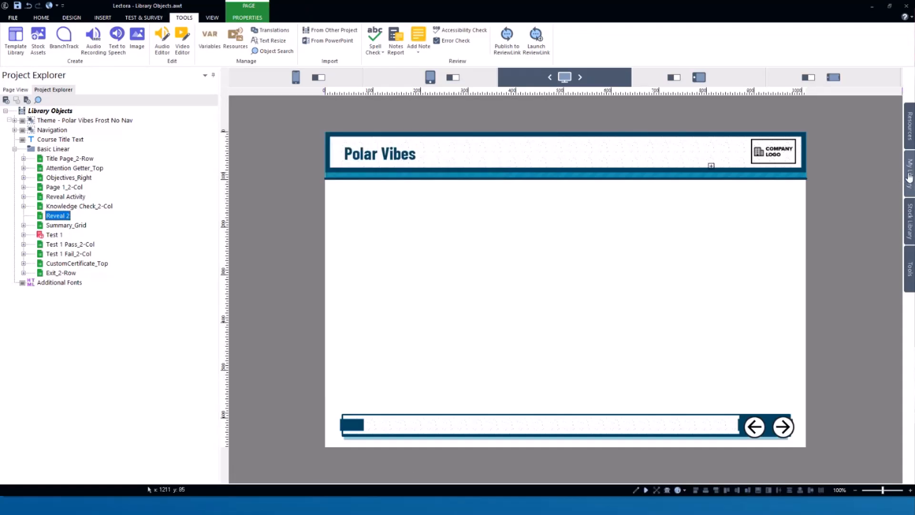
Add the library object Reveal Interaction.awo from the Library Objects folder to the Reveal 2 page.
left_click(909, 174)
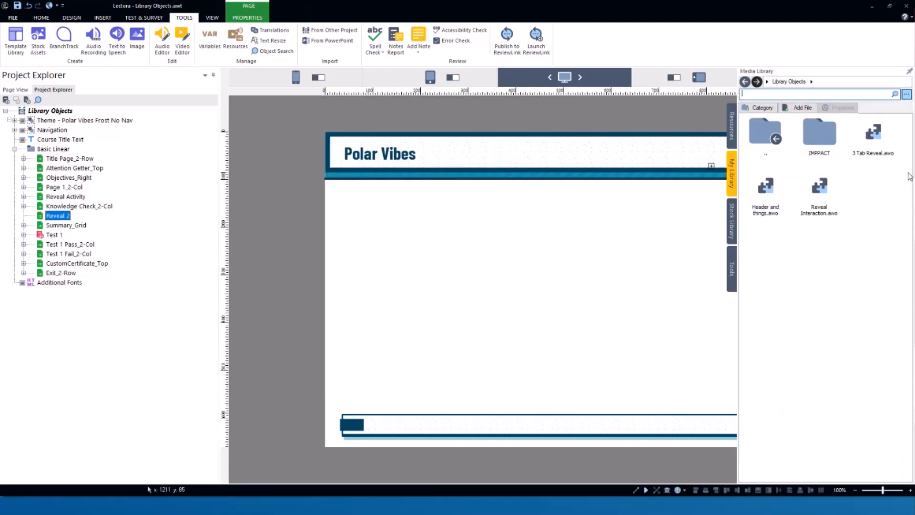
left_click(819, 190)
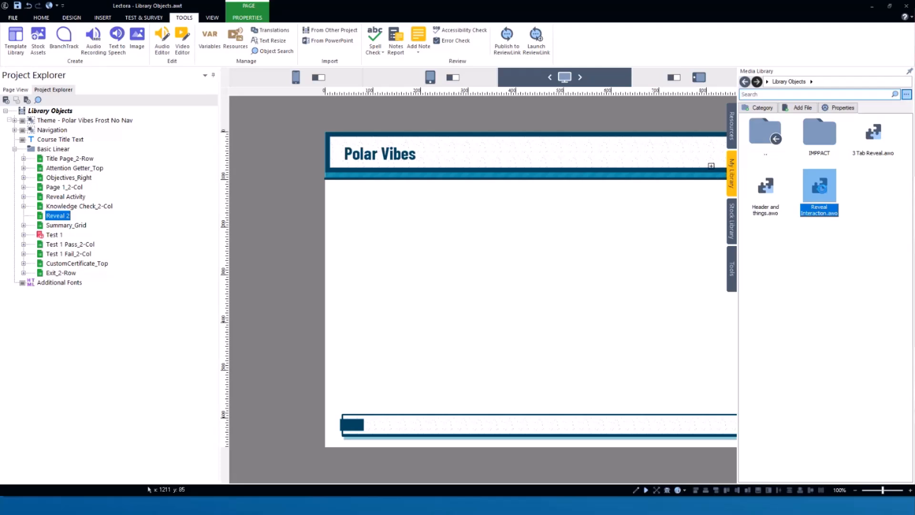
left_click_drag(819, 191, 649, 229)
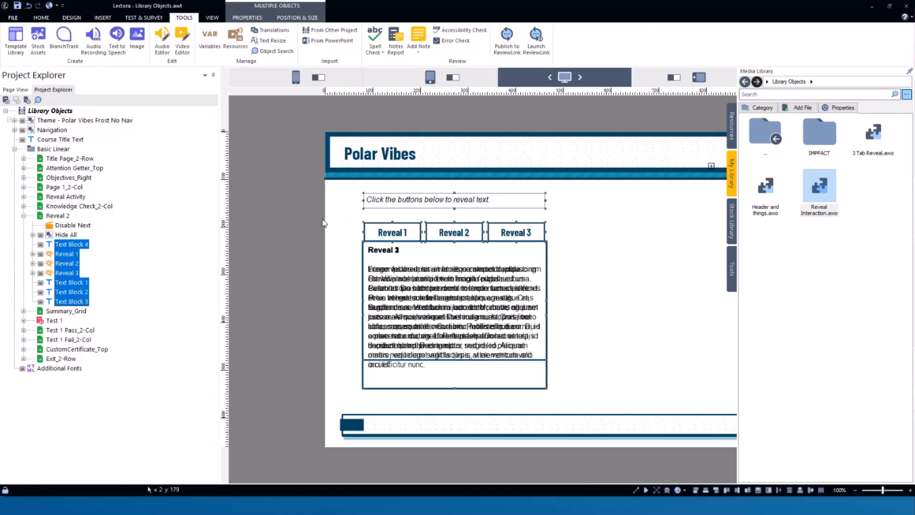
left_click(290, 230)
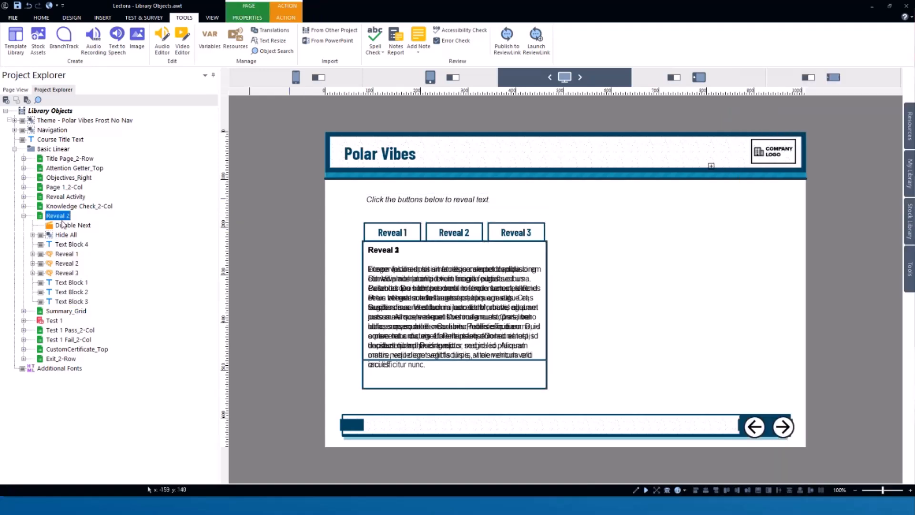
Check the target variable of the Add variable action under the Reveal 1 button on the Reveal 2 page.
left_click(45, 256)
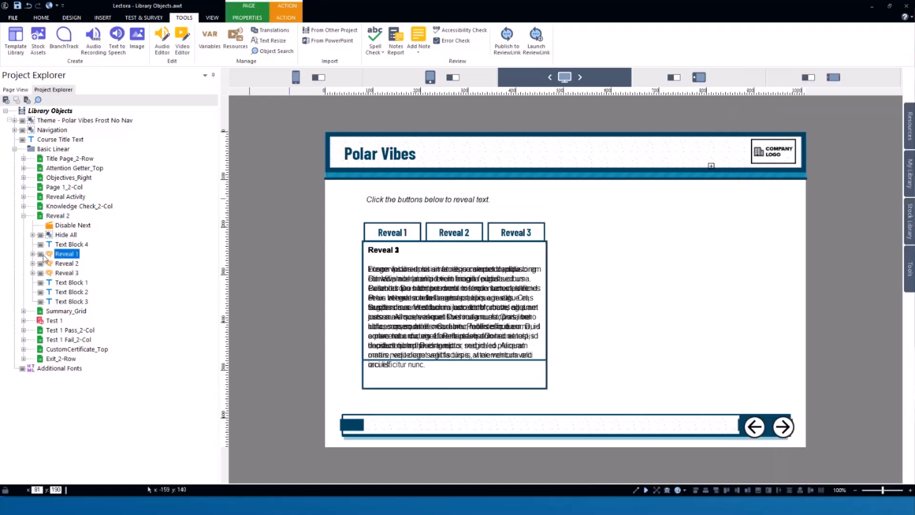
left_click(32, 253)
left_click(78, 273)
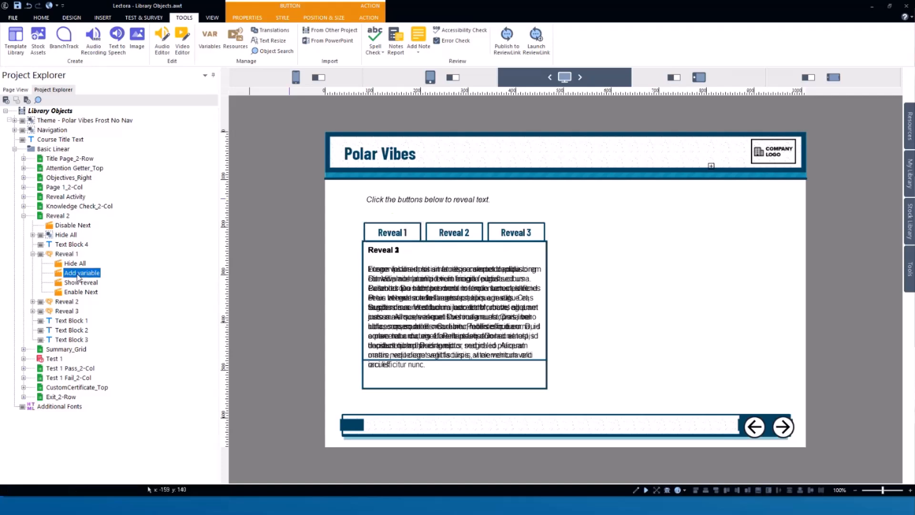
left_click(368, 18)
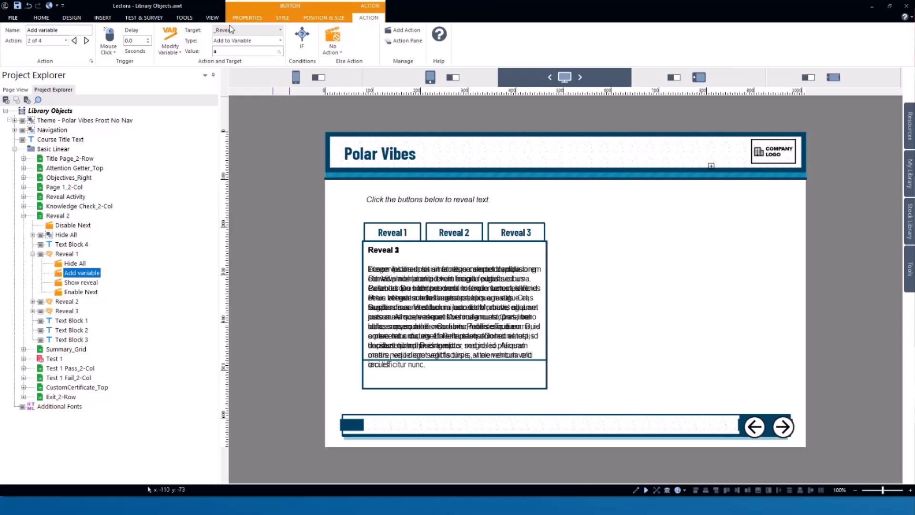
Open the Variable Manager and check which actions use the variable _Reveal1.
left_click(185, 19)
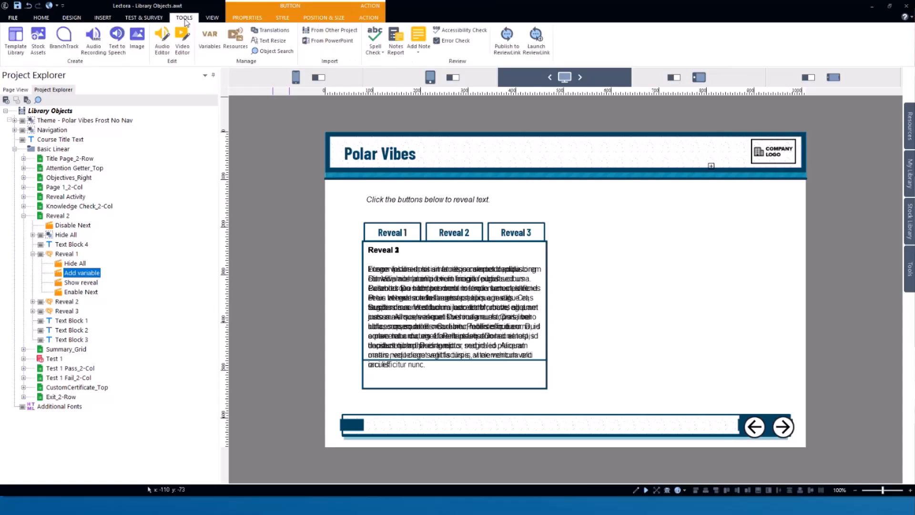
left_click(208, 42)
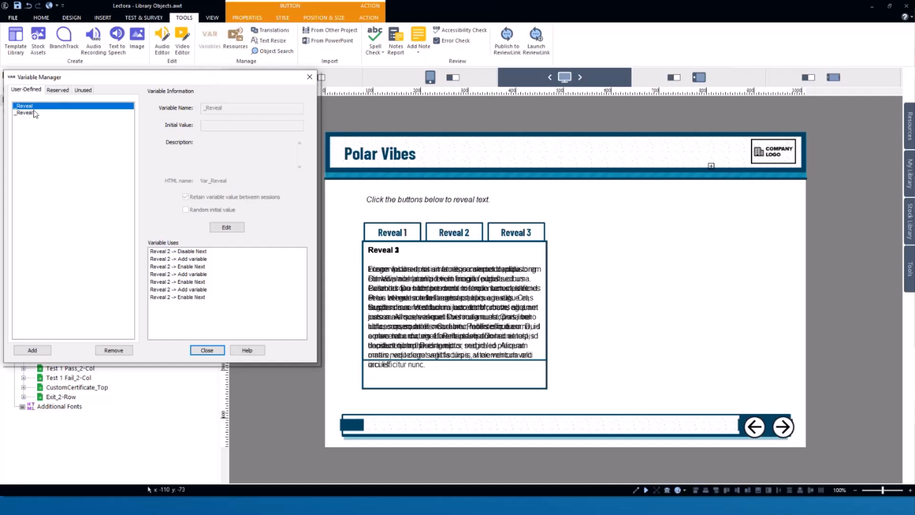
left_click(26, 113)
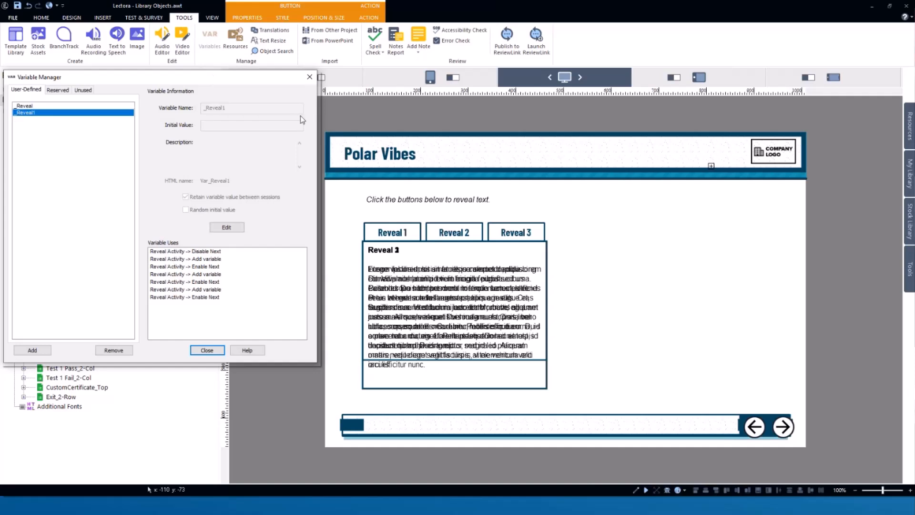
Rename the user-defined variable _Reveal to _Reveal2.
left_click(26, 106)
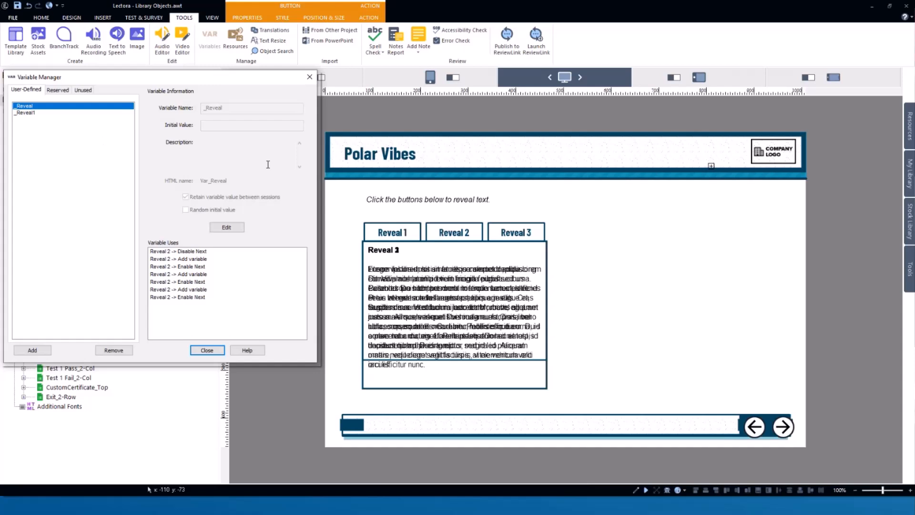
left_click(226, 227)
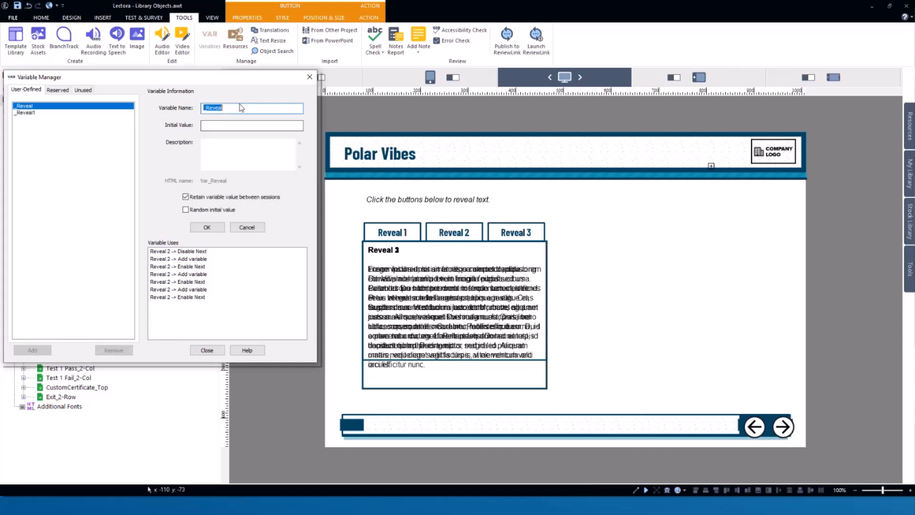
left_click(239, 106)
type("2")
left_click(215, 227)
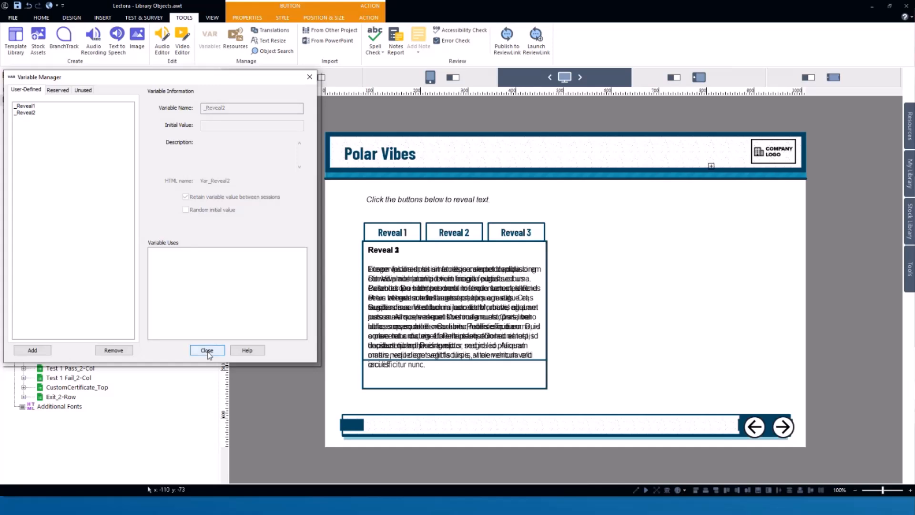
Review the uses of _Reveal1 and _Reveal2, close the Variable Manager and collapse the Reveal 2 page in the project tree.
left_click(25, 106)
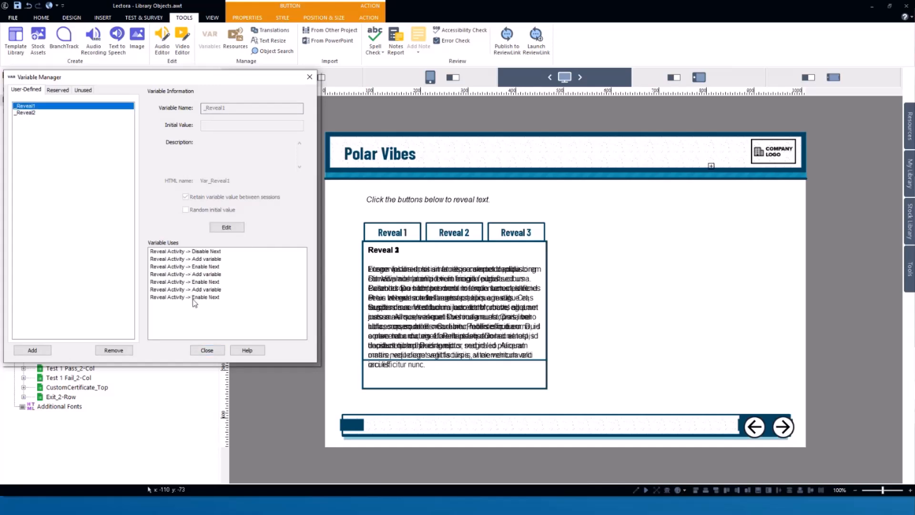
left_click(28, 113)
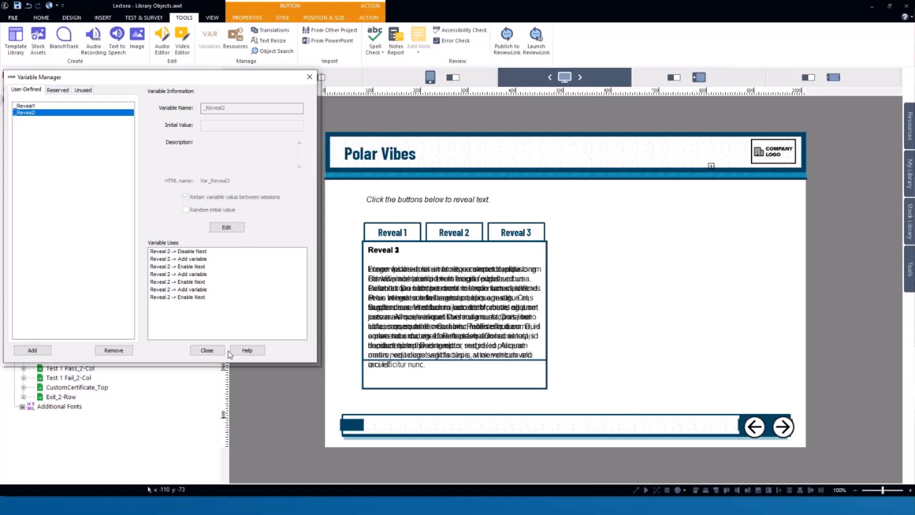
left_click(207, 350)
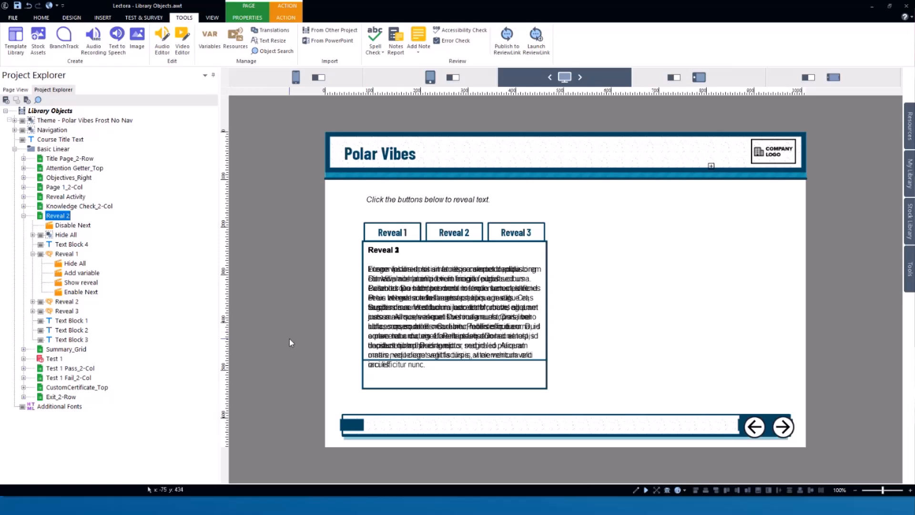
left_click(32, 253)
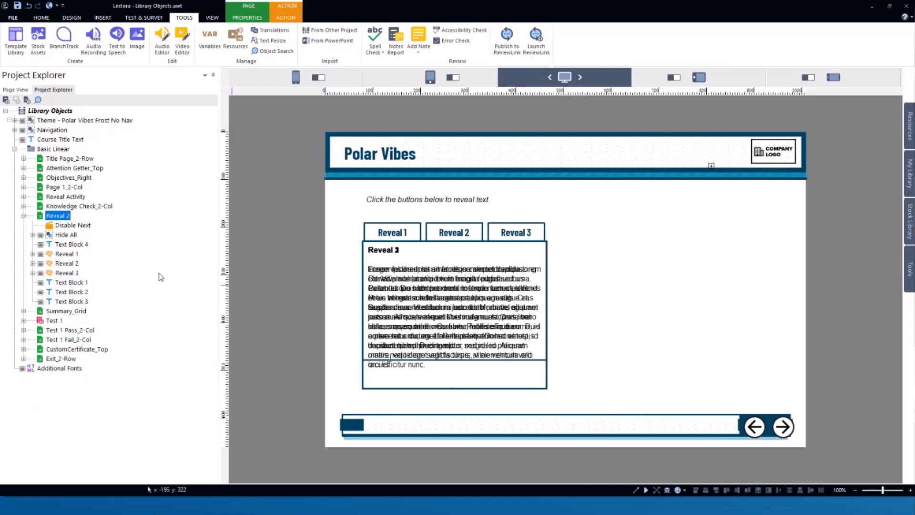
left_click(23, 216)
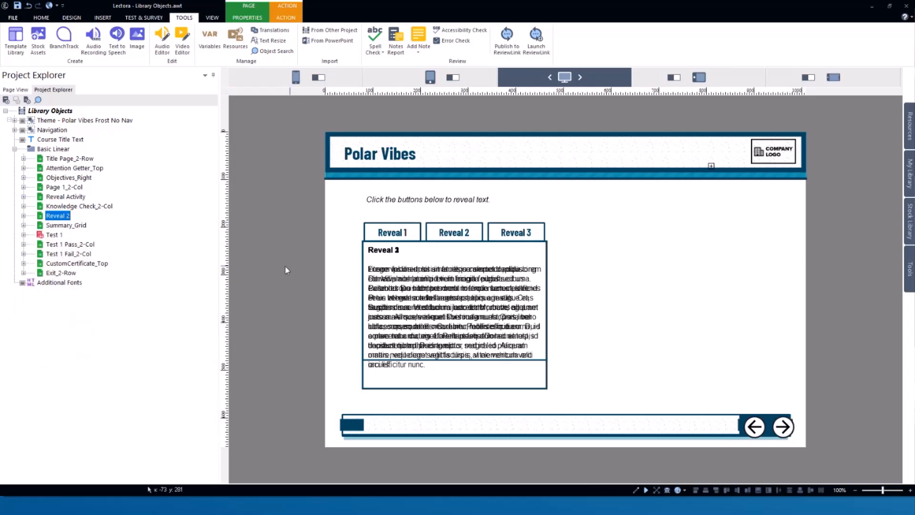